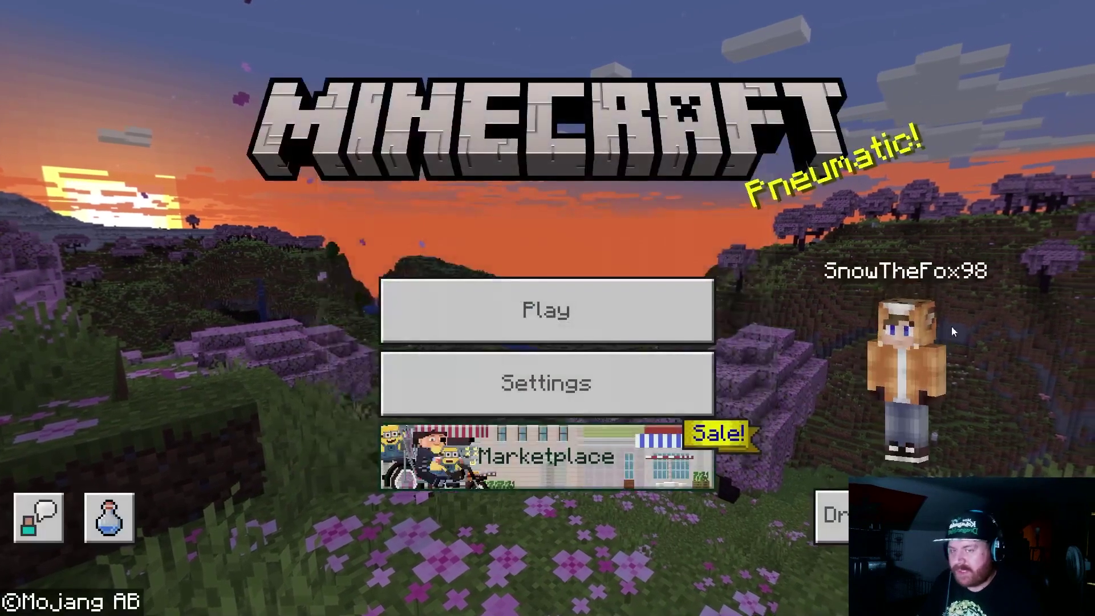
Step: Load the SchizoDad2 world from the Worlds list
{"action": "left_click", "coordinate": [547, 311]}
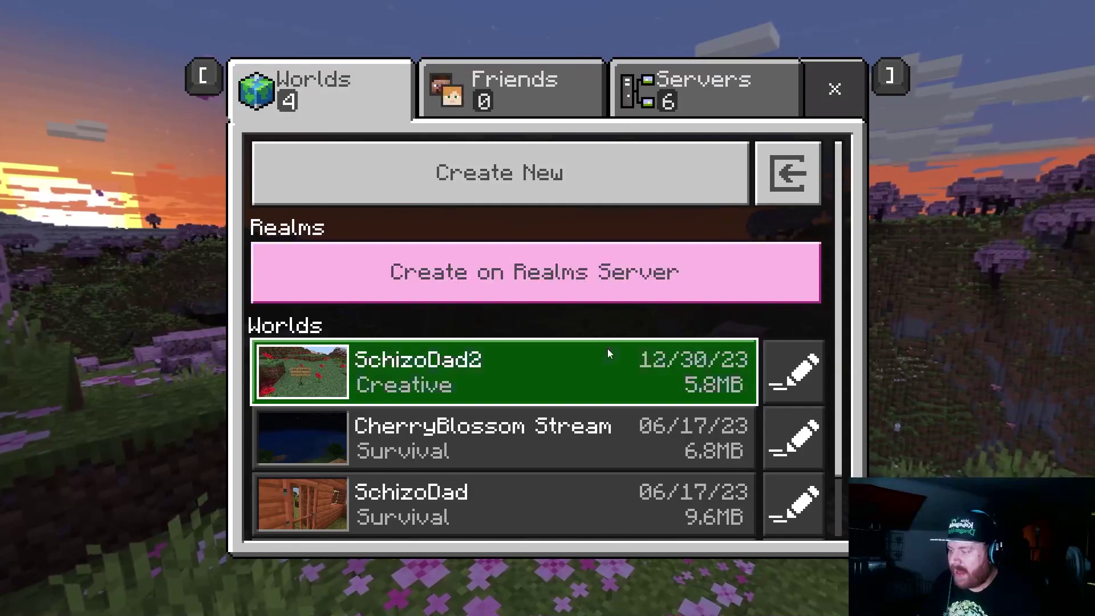
{"action": "left_click", "coordinate": [550, 372]}
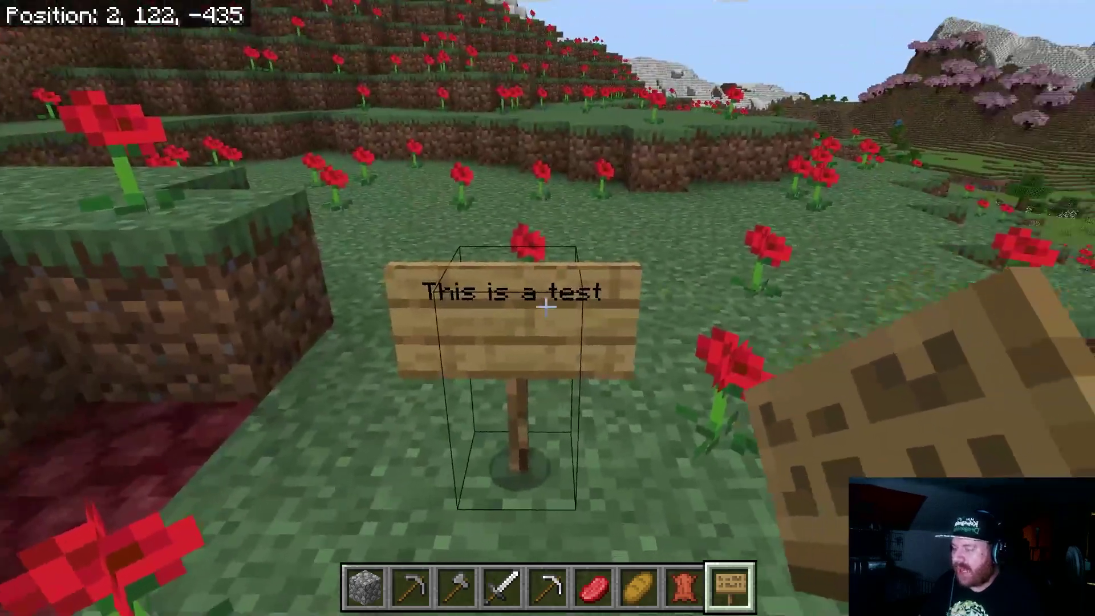
Step: Save and quit the world, then choose Export World in SchizoDad2's settings
{"action": "key", "text": "Escape"}
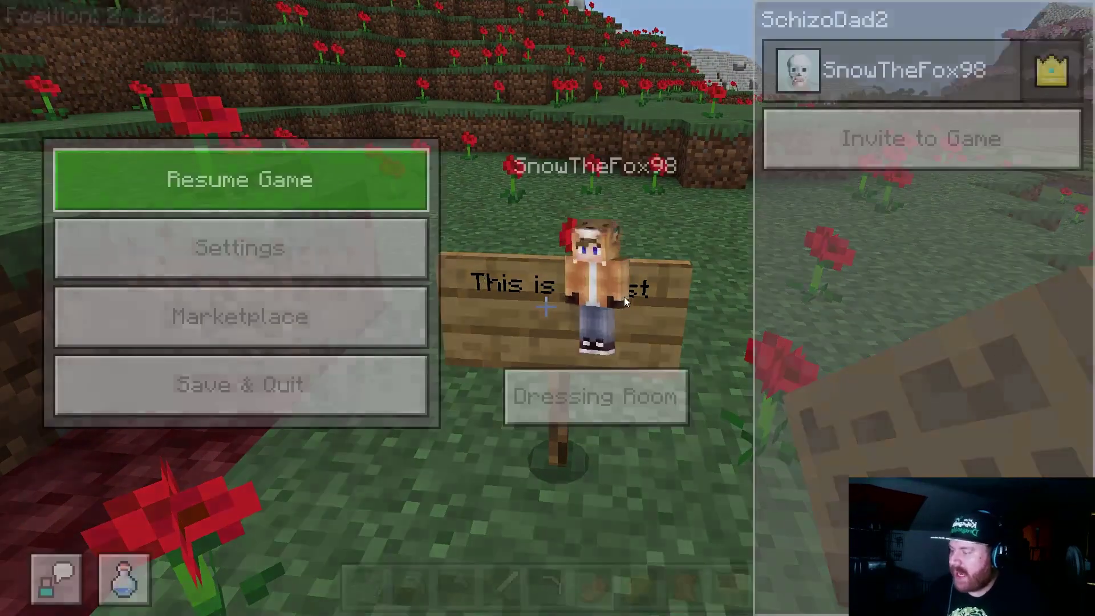
{"action": "left_click", "coordinate": [342, 381]}
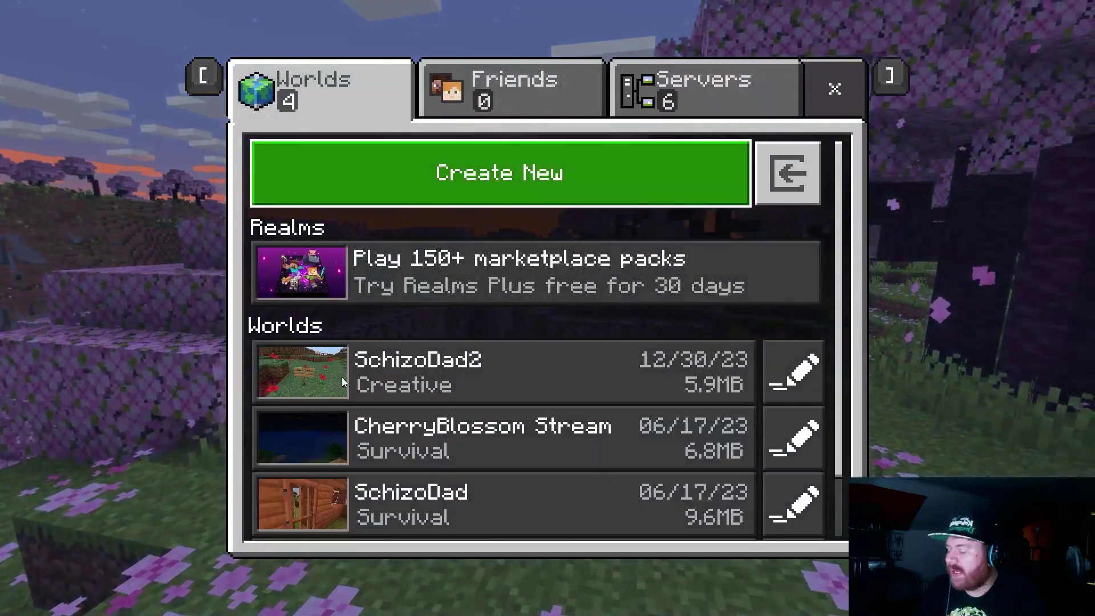
{"action": "left_click", "coordinate": [791, 379]}
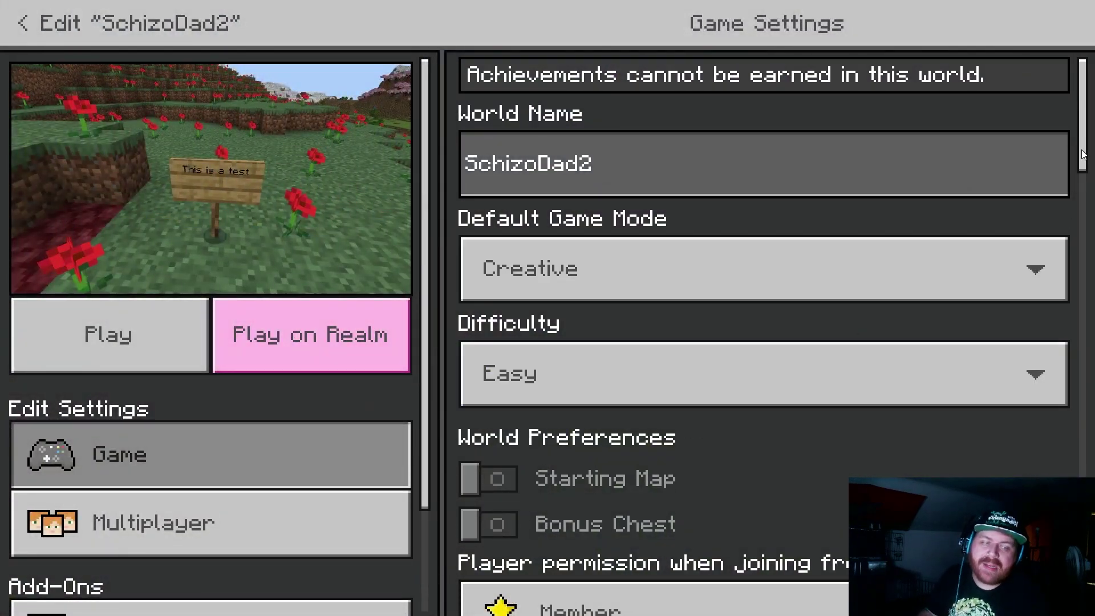
{"action": "left_click_drag", "start_coordinate": [1083, 154], "coordinate": [1065, 596]}
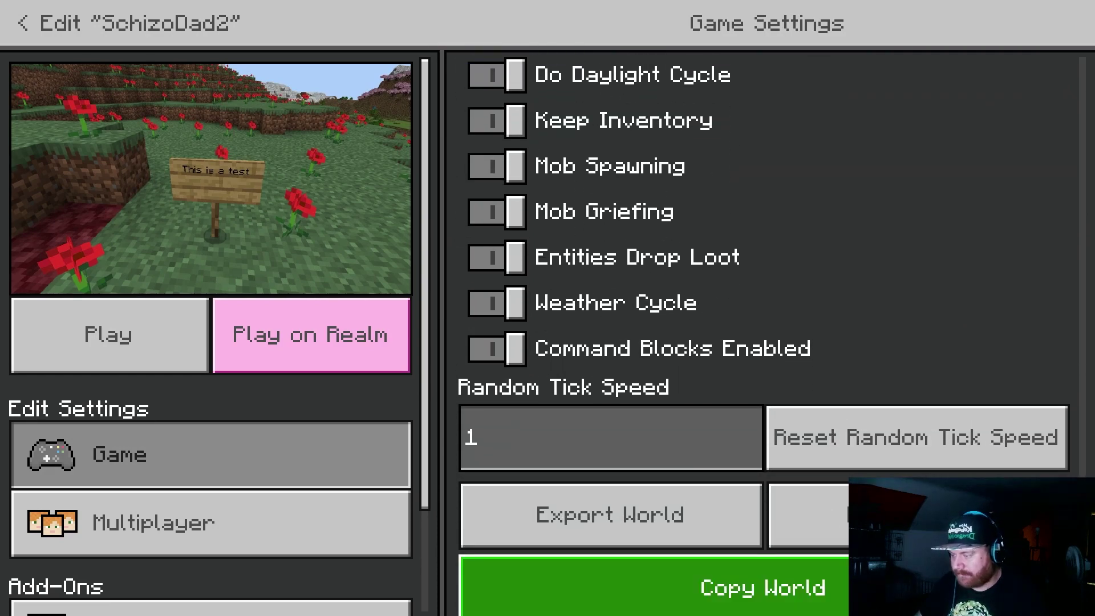
{"action": "left_click", "coordinate": [741, 518]}
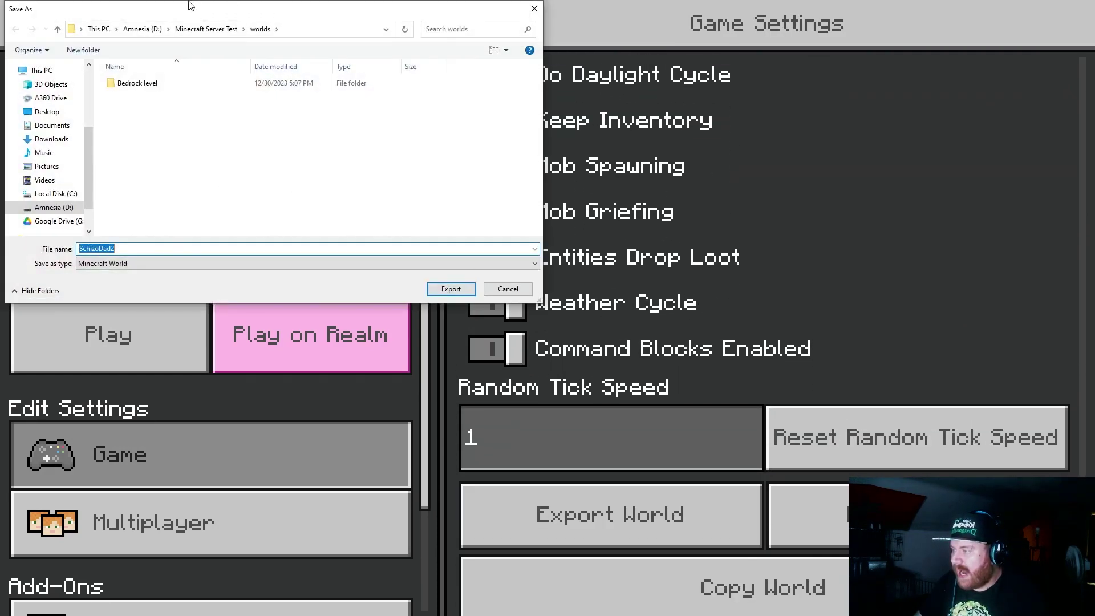
Step: Export SchizoDad2 into D:\Minecraft Server Test\worlds
{"action": "left_click", "coordinate": [138, 30]}
{"action": "scroll", "coordinate": [208, 215], "scroll_direction": "down", "scroll_amount": 5}
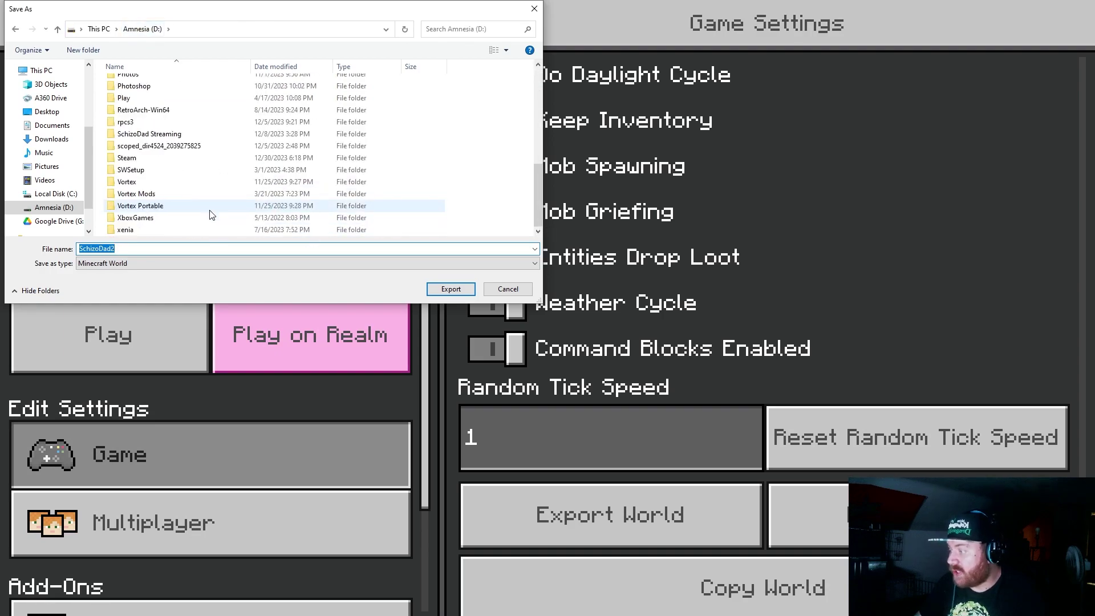
{"action": "scroll", "coordinate": [210, 215], "scroll_direction": "up", "scroll_amount": 5}
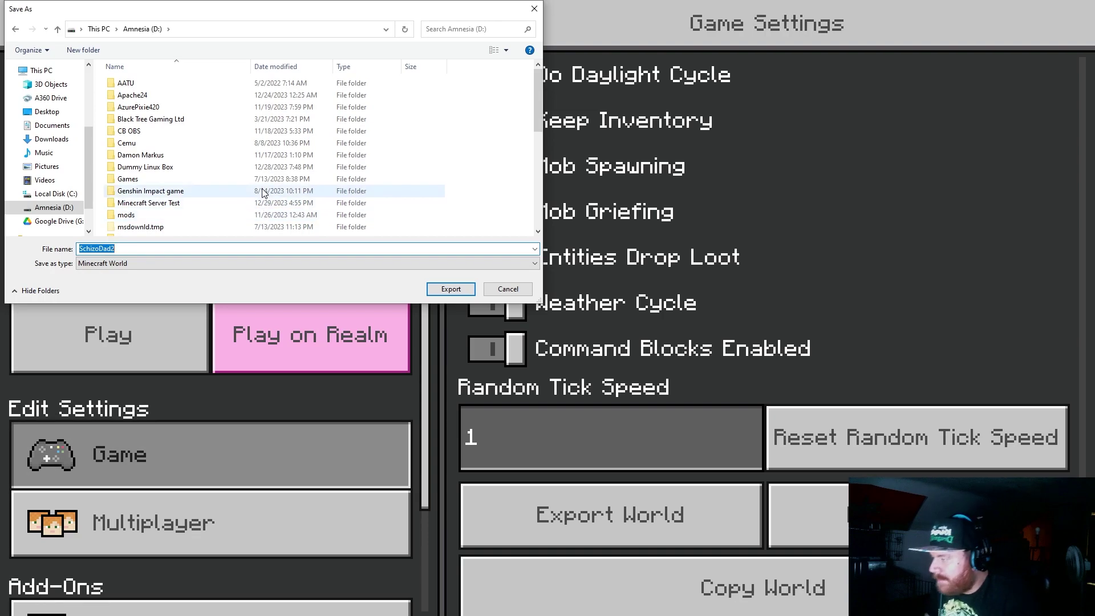
{"action": "scroll", "coordinate": [216, 197], "scroll_direction": "down", "scroll_amount": 1}
{"action": "scroll", "coordinate": [216, 196], "scroll_direction": "down", "scroll_amount": 3}
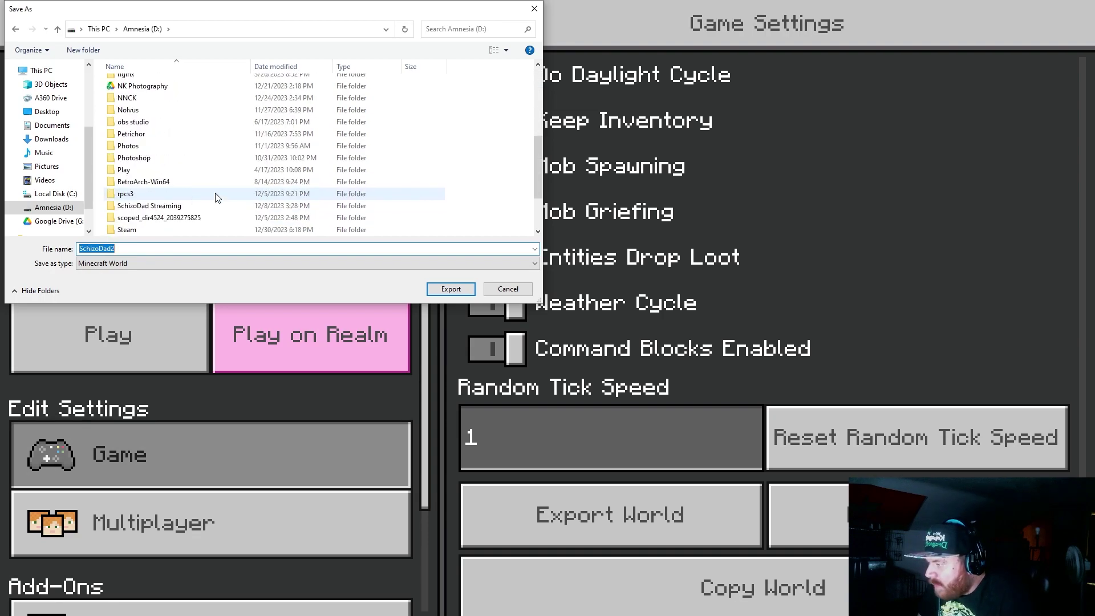
{"action": "scroll", "coordinate": [215, 197], "scroll_direction": "up", "scroll_amount": 3}
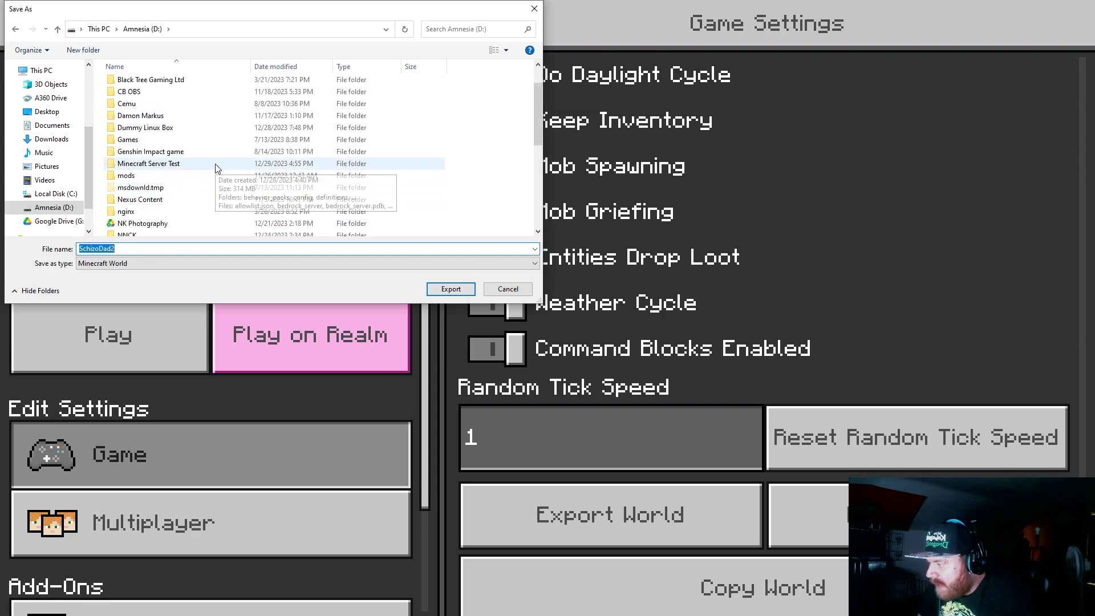
{"action": "double_click", "coordinate": [214, 163]}
{"action": "double_click", "coordinate": [191, 178]}
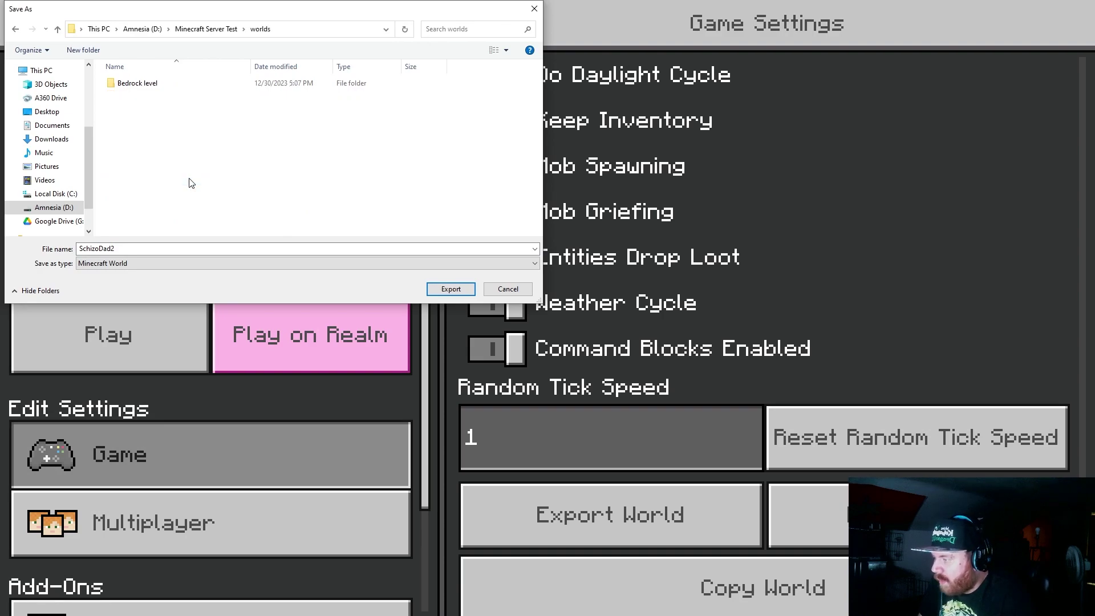
{"action": "left_click", "coordinate": [450, 289]}
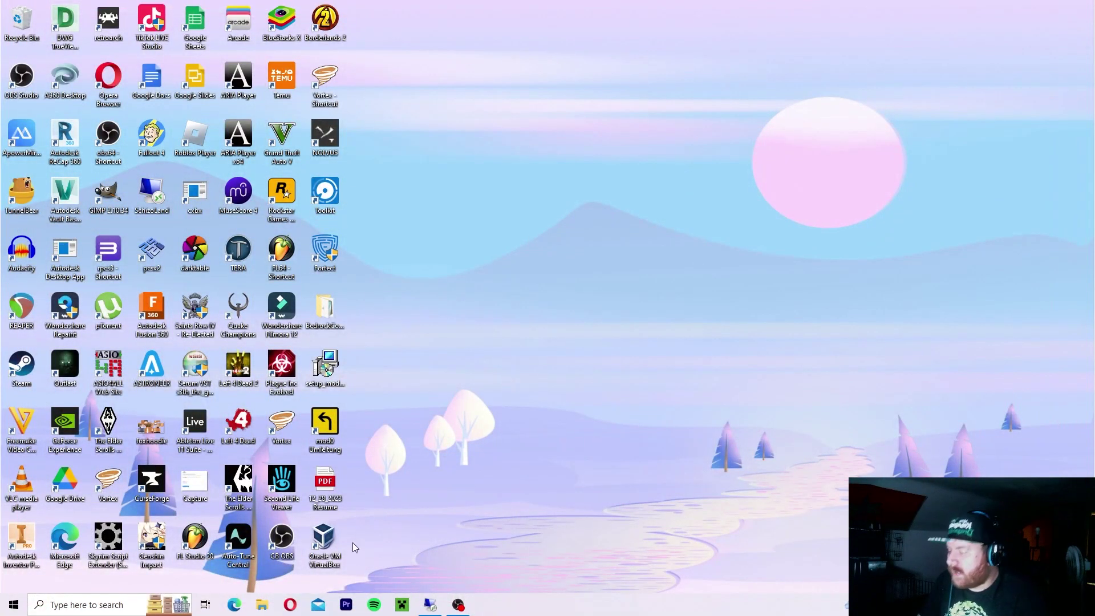
Step: Browse to D:\Minecraft Server Test\worlds and look inside the Bedrock level folder
{"action": "left_click", "coordinate": [261, 605]}
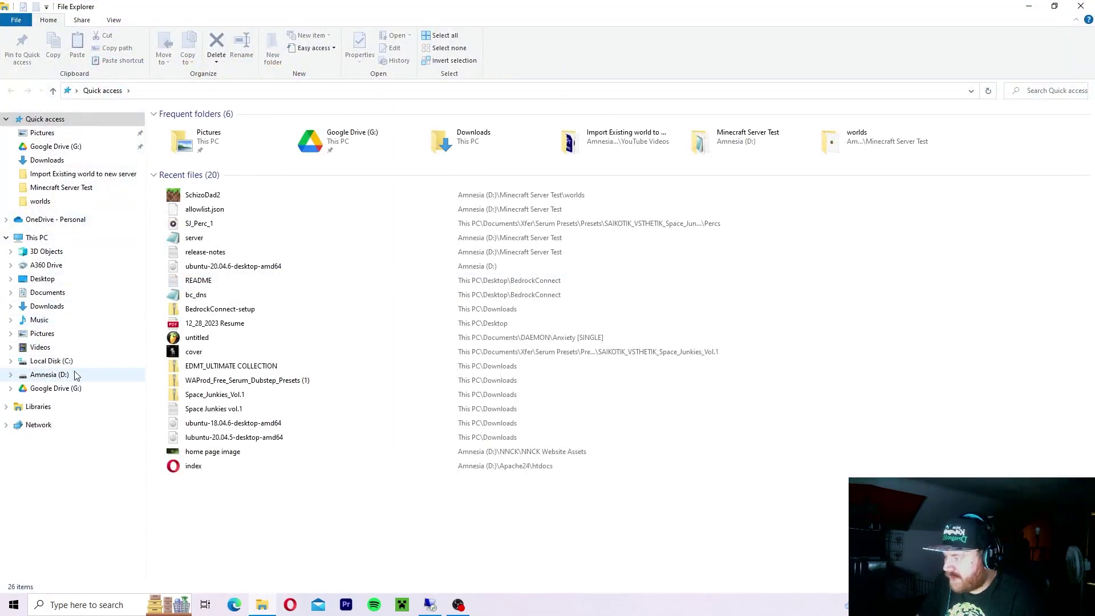
{"action": "left_click", "coordinate": [76, 375]}
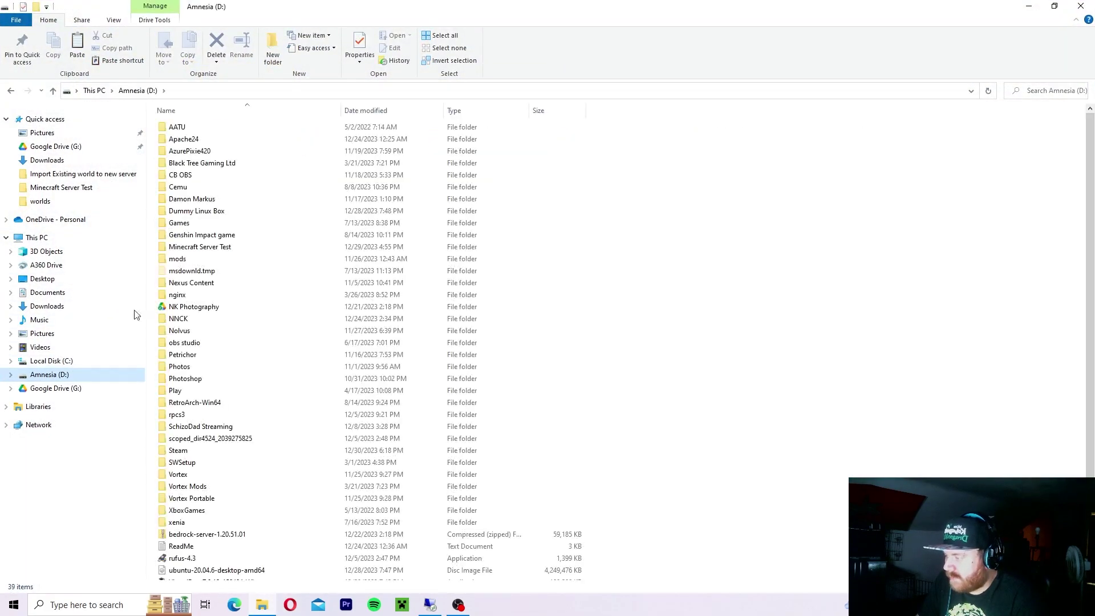
{"action": "double_click", "coordinate": [226, 247]}
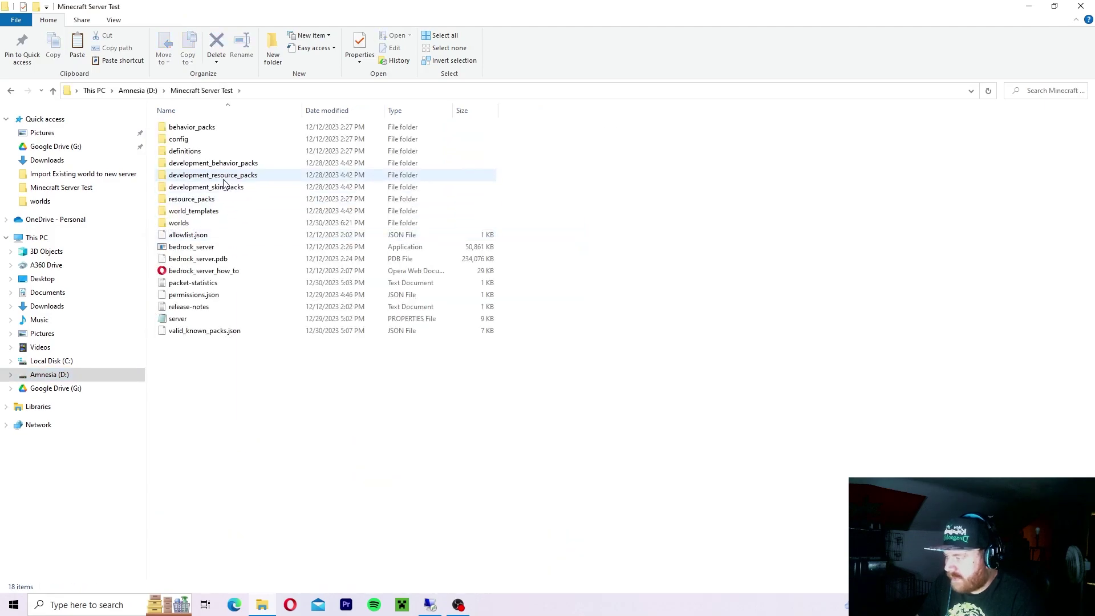
{"action": "double_click", "coordinate": [217, 225]}
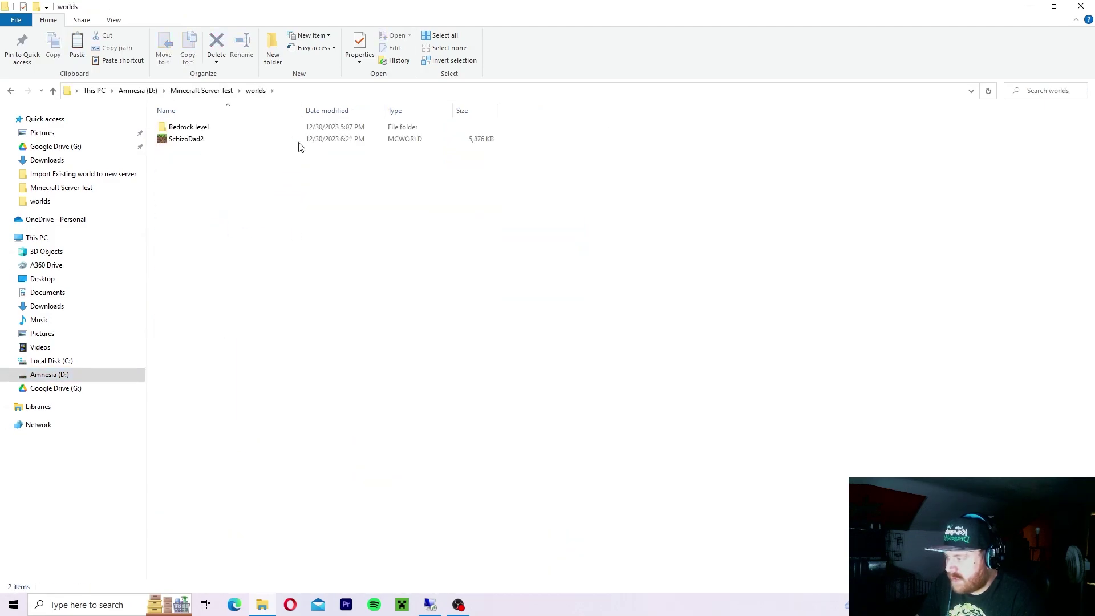
{"action": "double_click", "coordinate": [228, 126]}
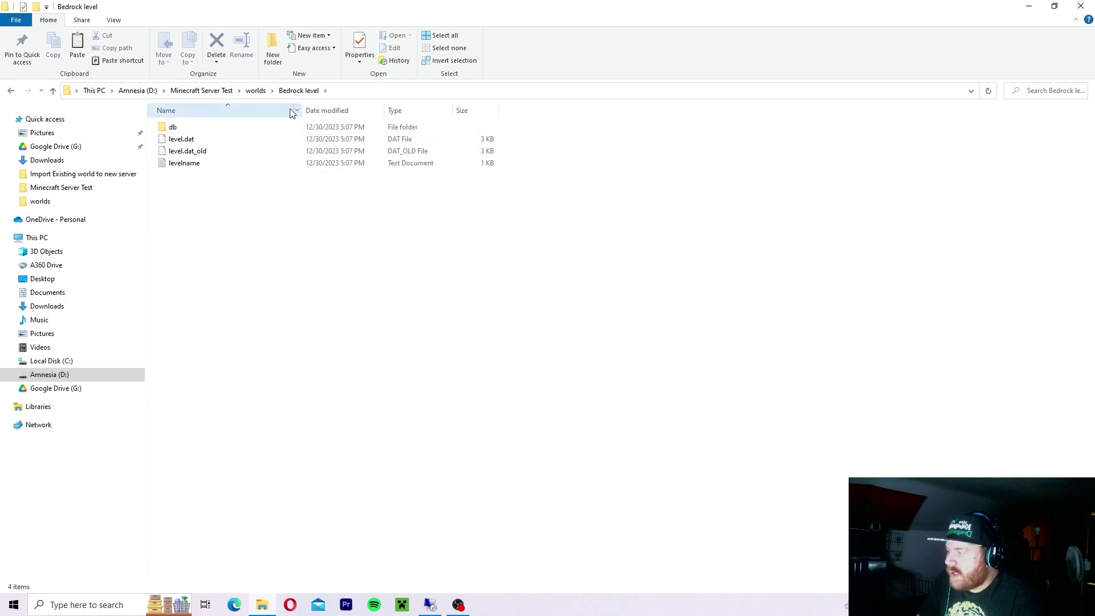
{"action": "left_click", "coordinate": [256, 90]}
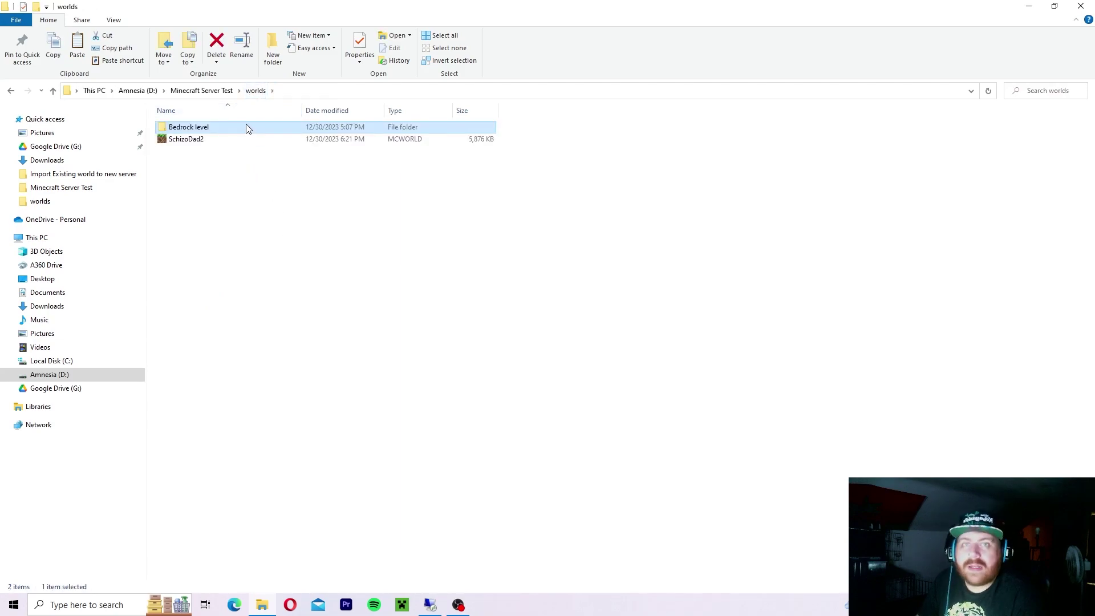
{"action": "mouse_move", "coordinate": [246, 128]}
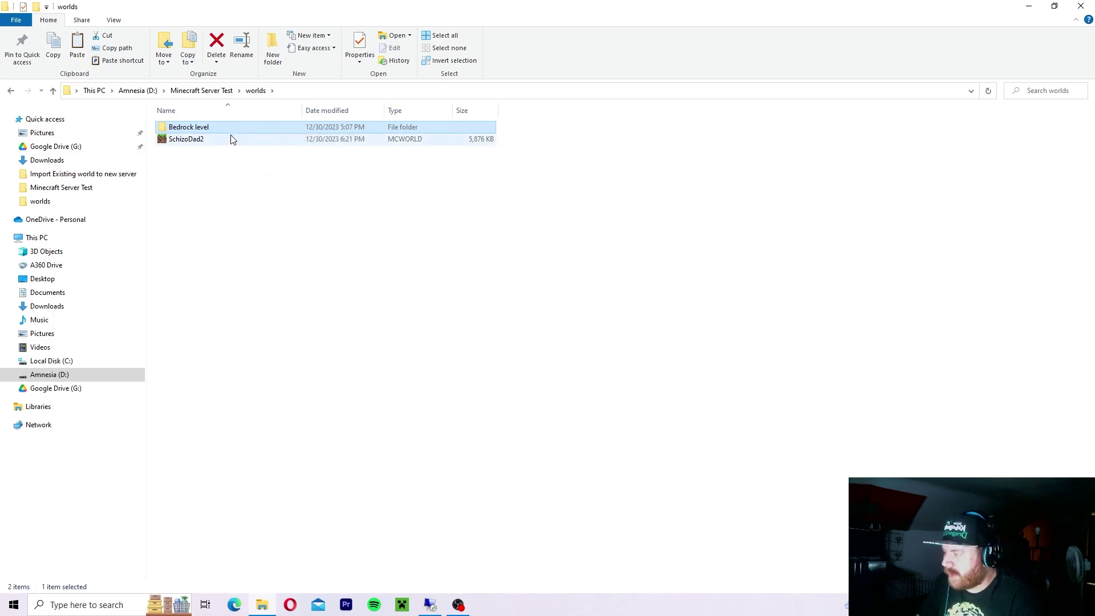
{"action": "left_click", "coordinate": [232, 139]}
{"action": "right_click", "coordinate": [232, 139]}
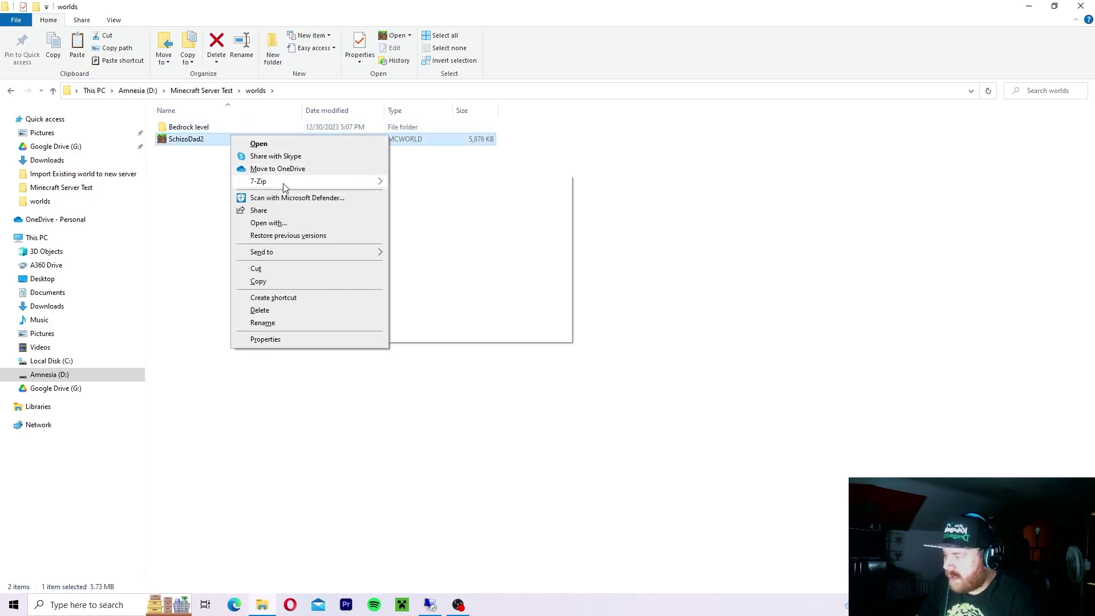
{"action": "mouse_move", "coordinate": [283, 187]}
{"action": "left_click", "coordinate": [185, 202]}
{"action": "left_click", "coordinate": [185, 202]}
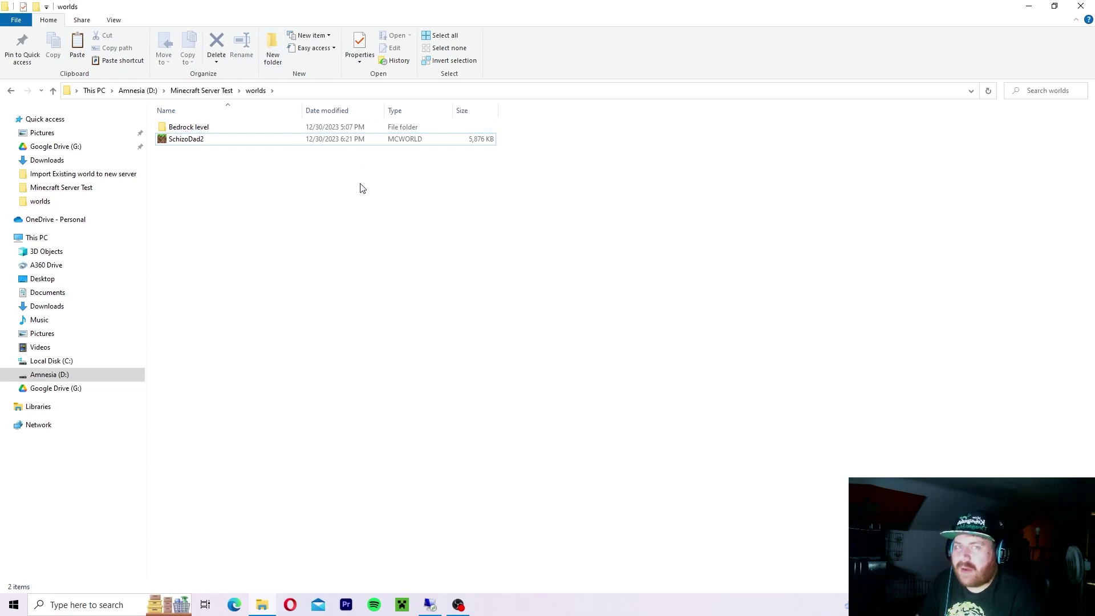
{"action": "right_click", "coordinate": [215, 138]}
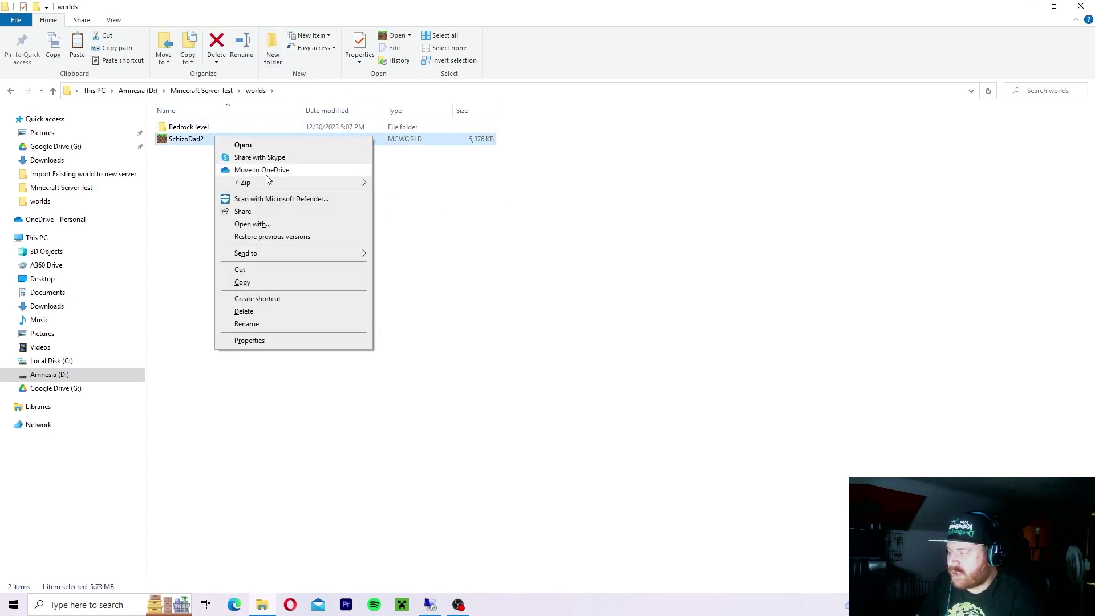
{"action": "mouse_move", "coordinate": [267, 182]}
{"action": "left_click", "coordinate": [447, 183]}
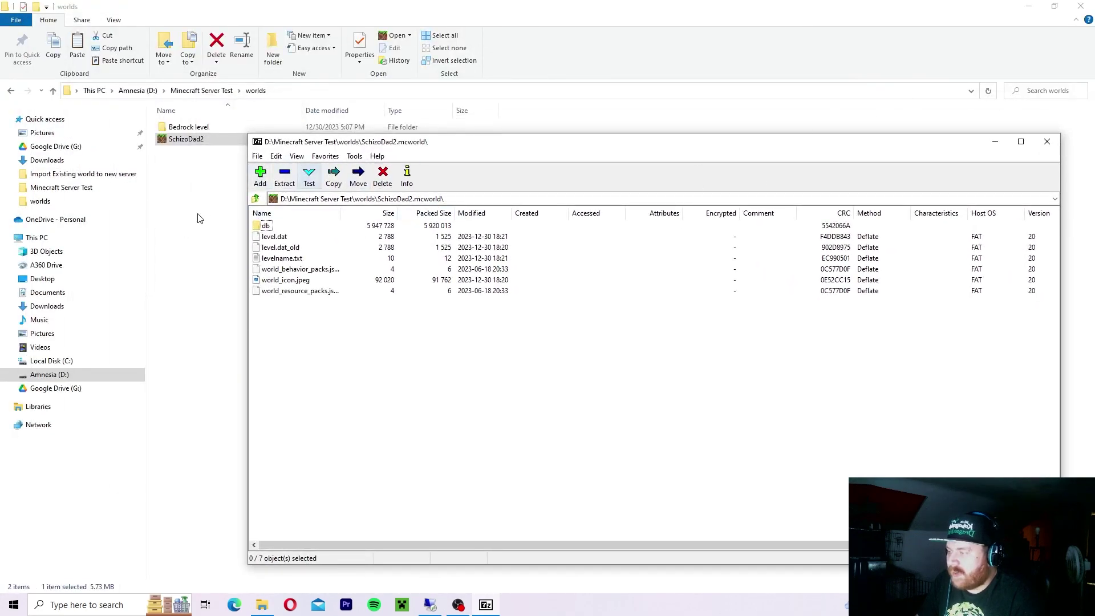
{"action": "key", "text": "alt+F4"}
Step: Make a backup copy of the Bedrock level folder in worlds
{"action": "left_click", "coordinate": [191, 127]}
{"action": "right_click", "coordinate": [193, 131]}
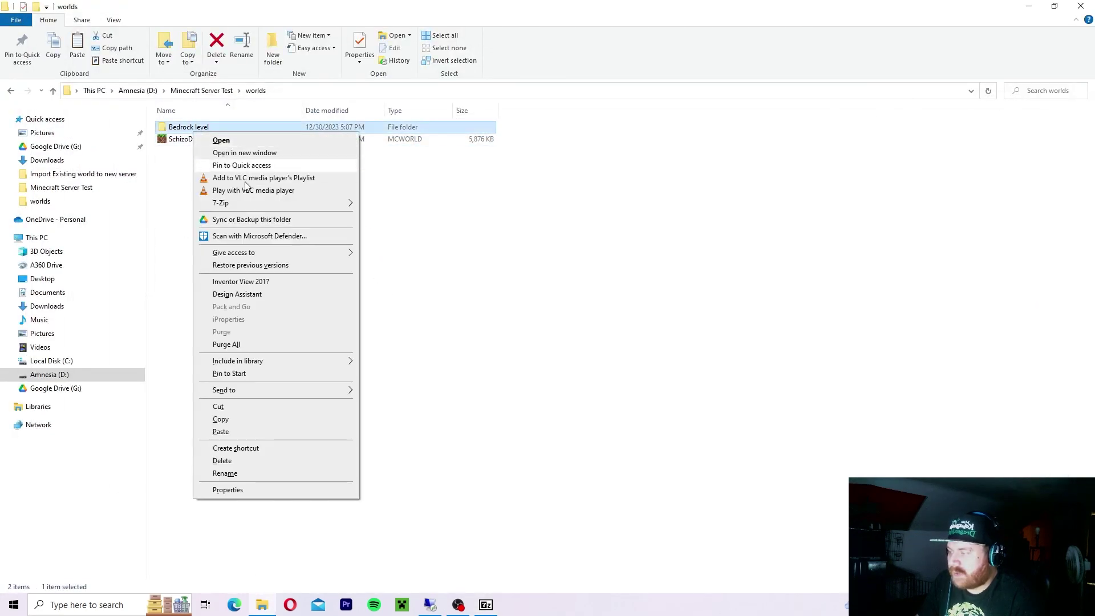
{"action": "left_click", "coordinate": [240, 420]}
{"action": "right_click", "coordinate": [253, 289]}
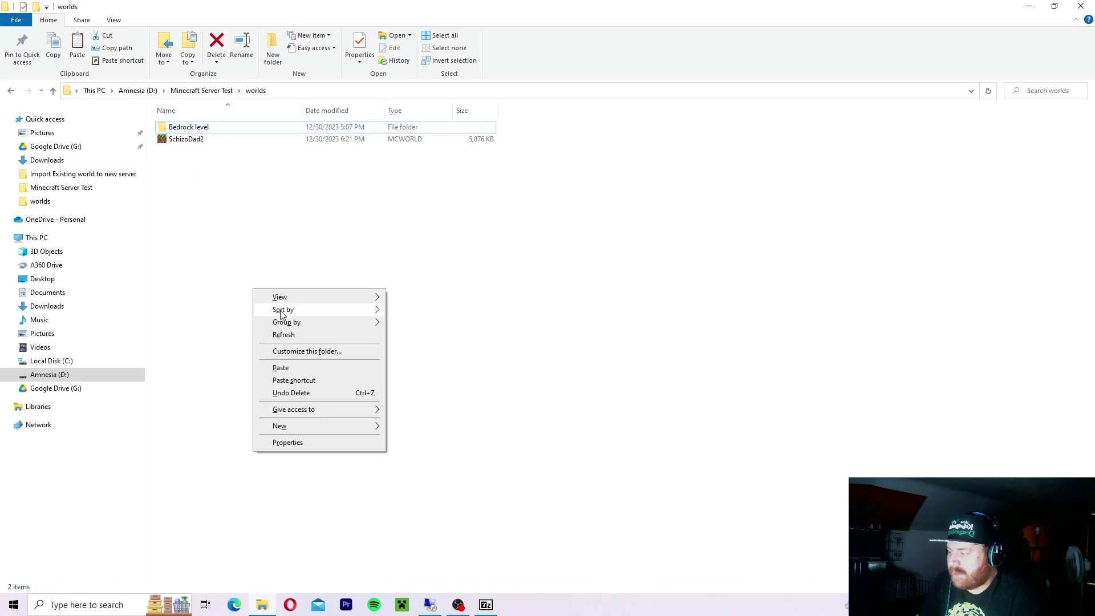
{"action": "left_click", "coordinate": [283, 368]}
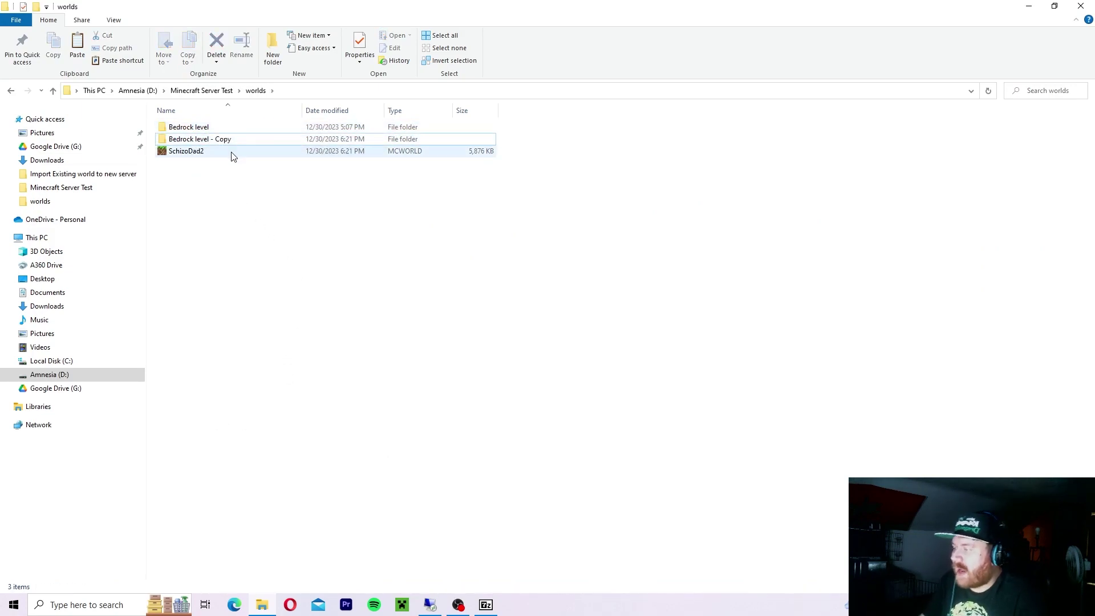
Step: Extract the SchizoDad2 archive into worlds\Bedrock level, overwriting all existing files
{"action": "left_click", "coordinate": [485, 607]}
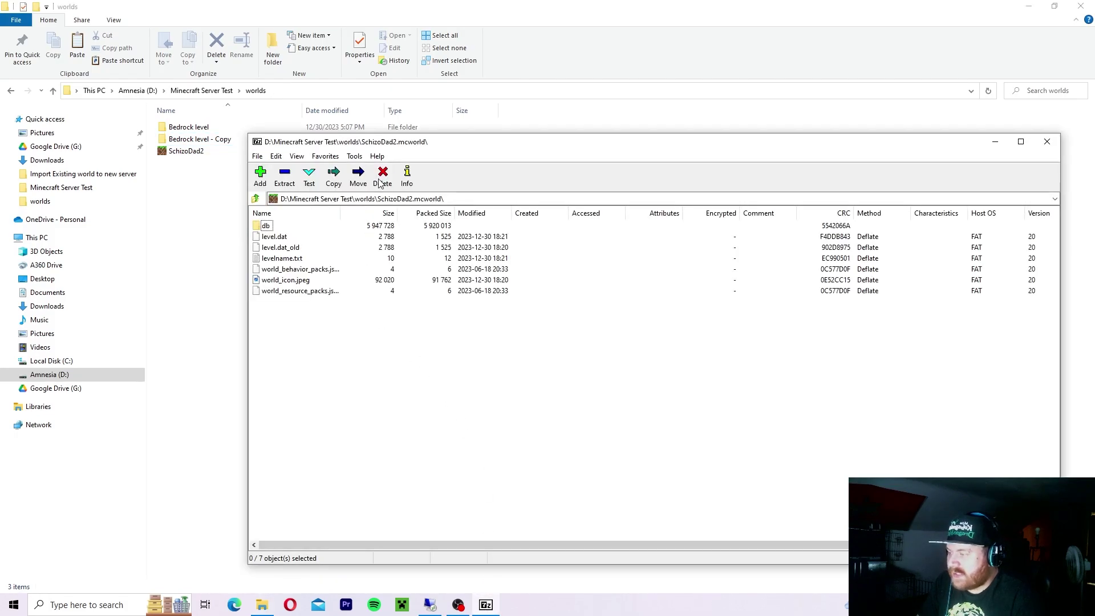
{"action": "left_click_drag", "start_coordinate": [388, 141], "coordinate": [365, 141]}
{"action": "left_click", "coordinate": [311, 176]}
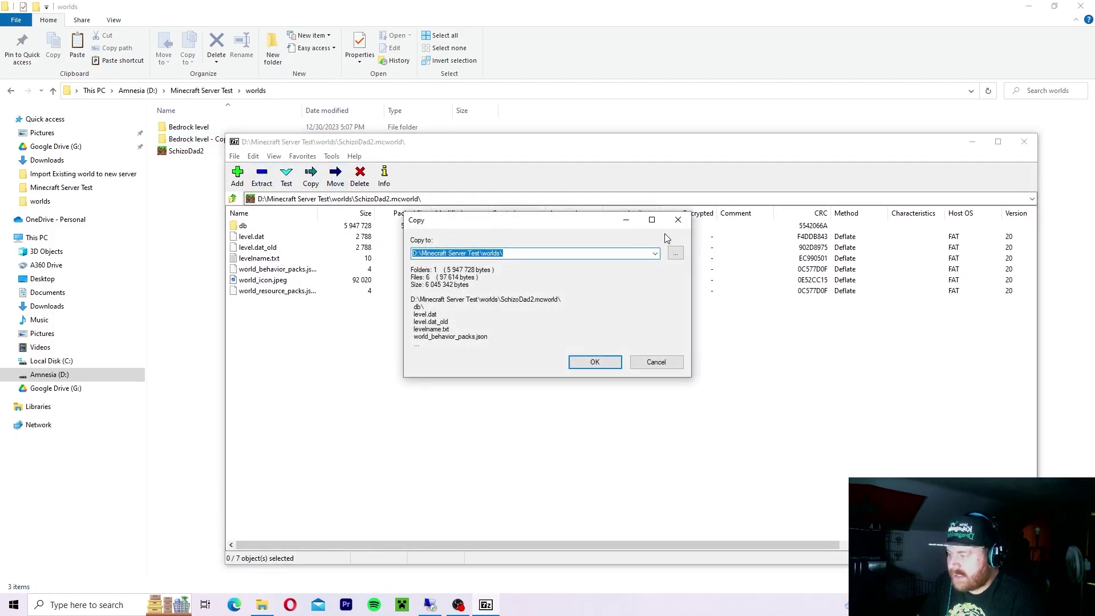
{"action": "left_click", "coordinate": [679, 255]}
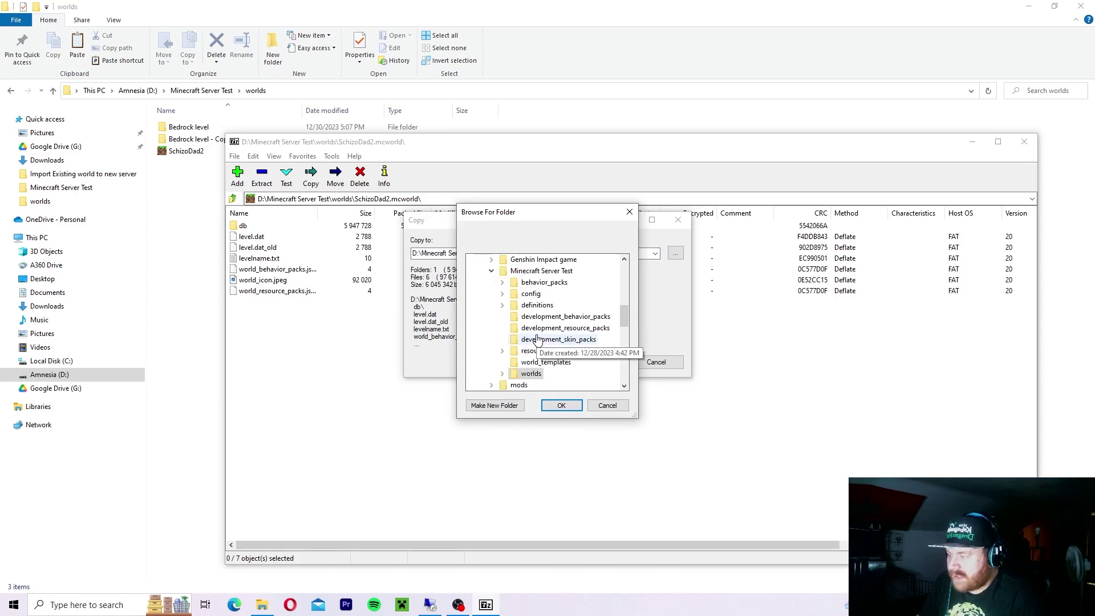
{"action": "left_click", "coordinate": [504, 305]}
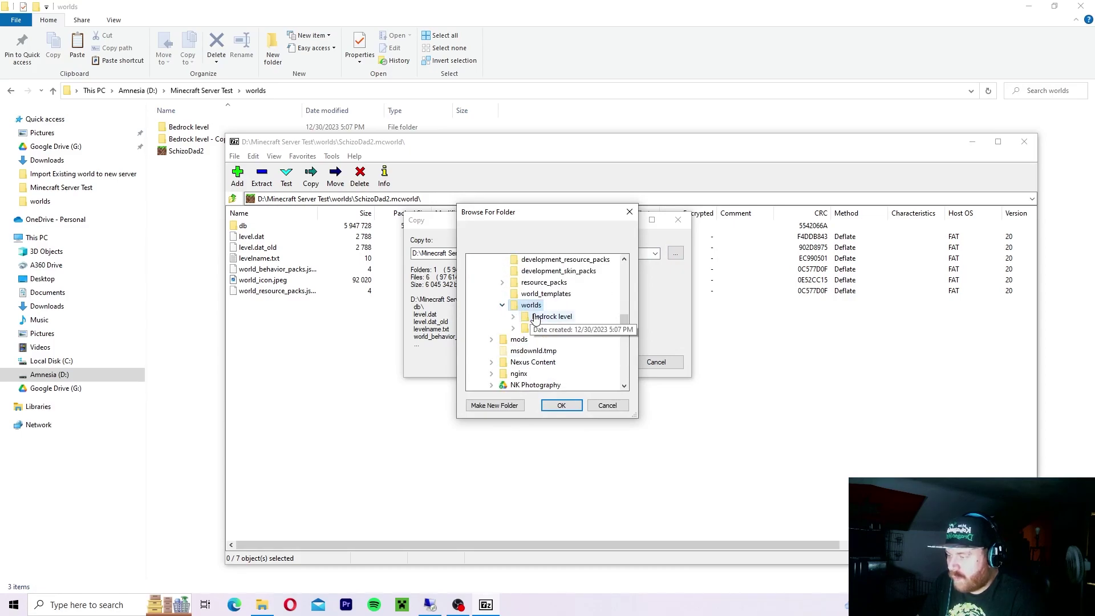
{"action": "left_click", "coordinate": [551, 317]}
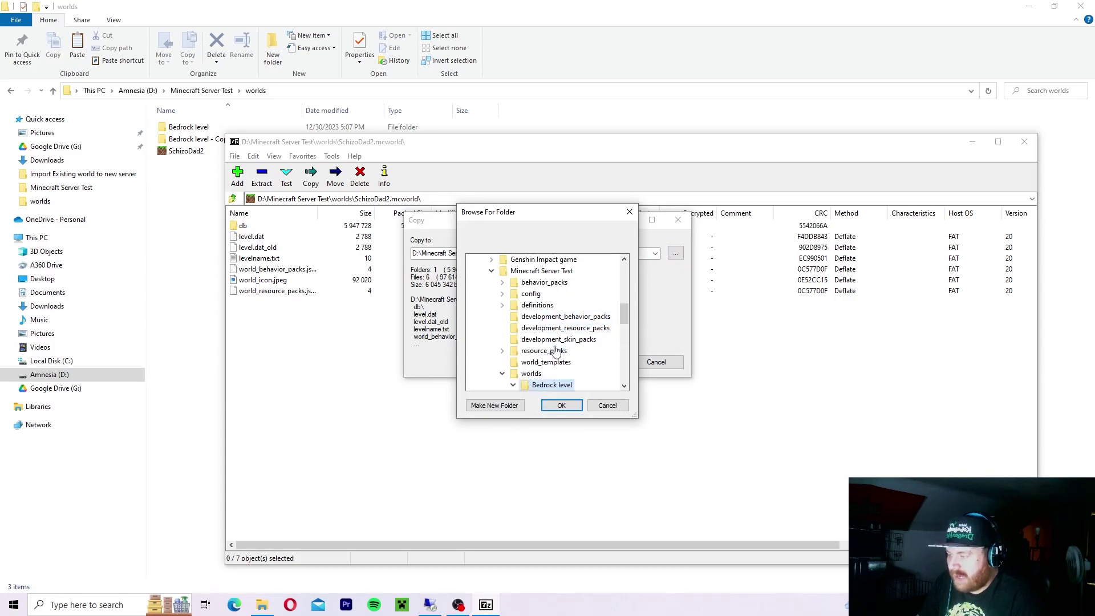
{"action": "left_click", "coordinate": [572, 406]}
{"action": "left_click", "coordinate": [614, 362]}
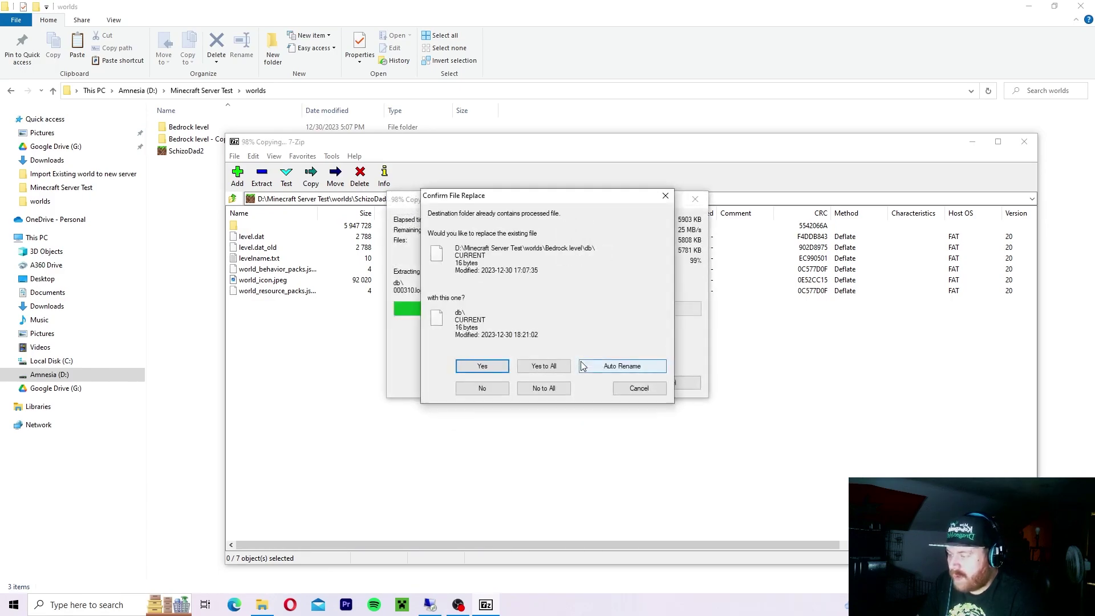
{"action": "left_click", "coordinate": [544, 367]}
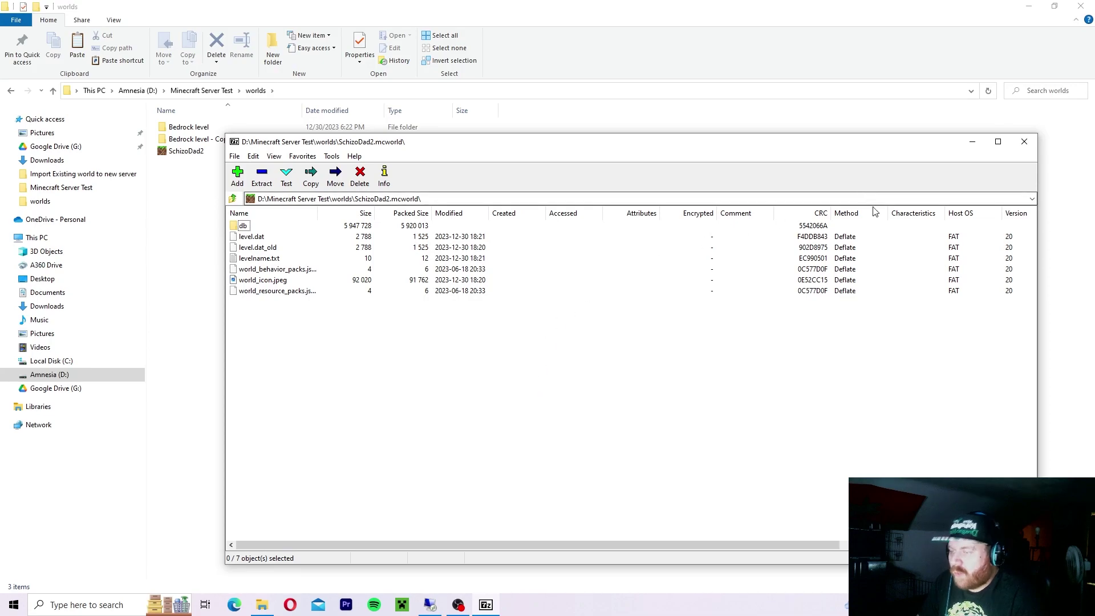
Step: Close 7-Zip and check the backup copy's levelname still reads Bedrock level
{"action": "left_click", "coordinate": [1024, 142]}
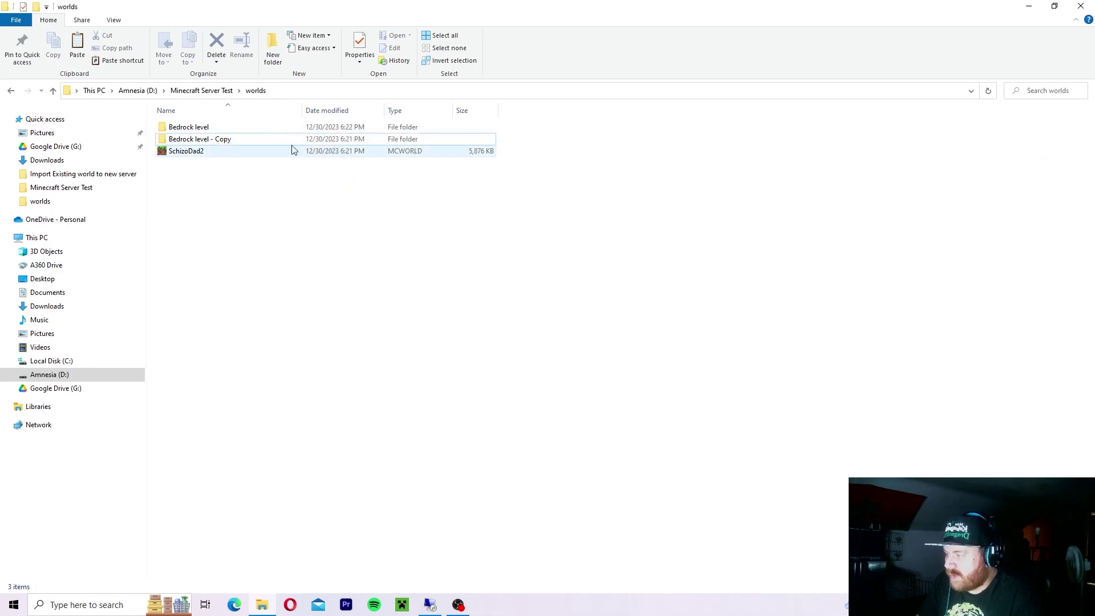
{"action": "left_click", "coordinate": [239, 131]}
{"action": "double_click", "coordinate": [238, 132]}
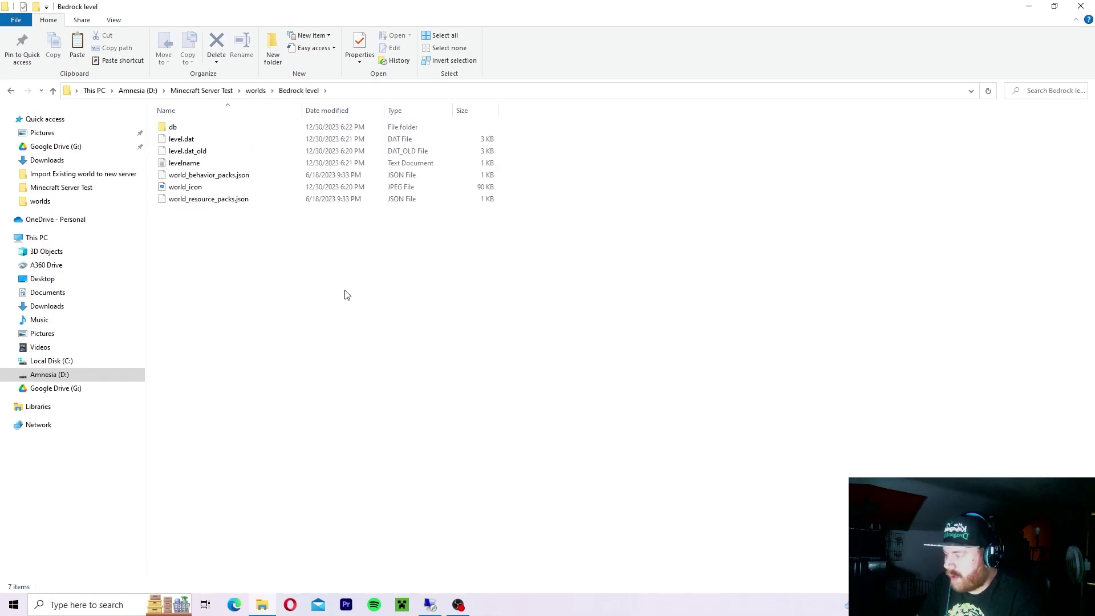
{"action": "key", "text": "alt+Left"}
{"action": "double_click", "coordinate": [220, 139]}
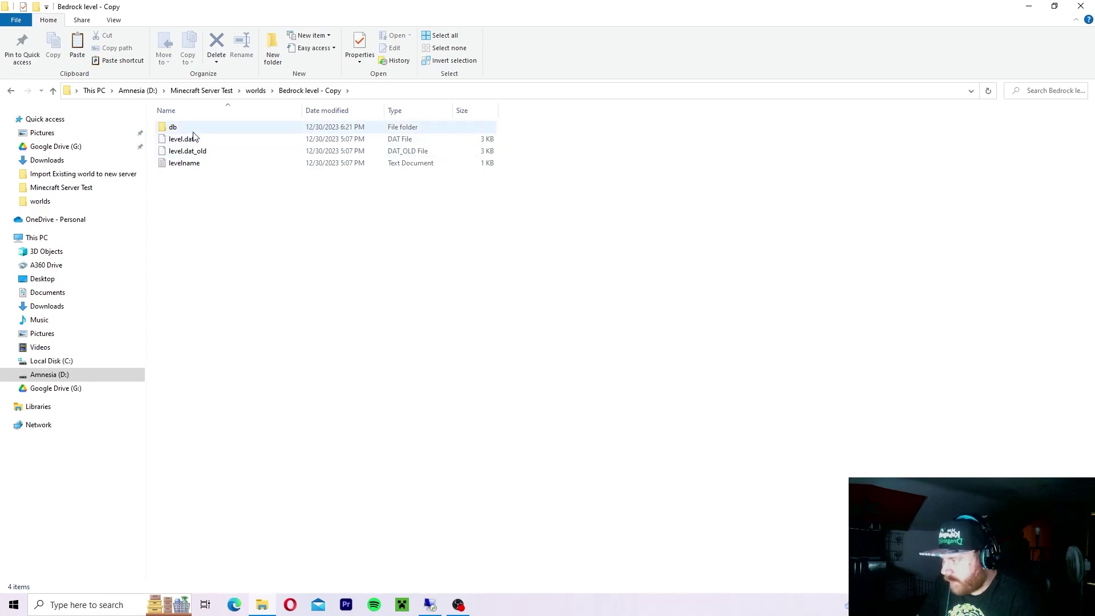
{"action": "double_click", "coordinate": [185, 163]}
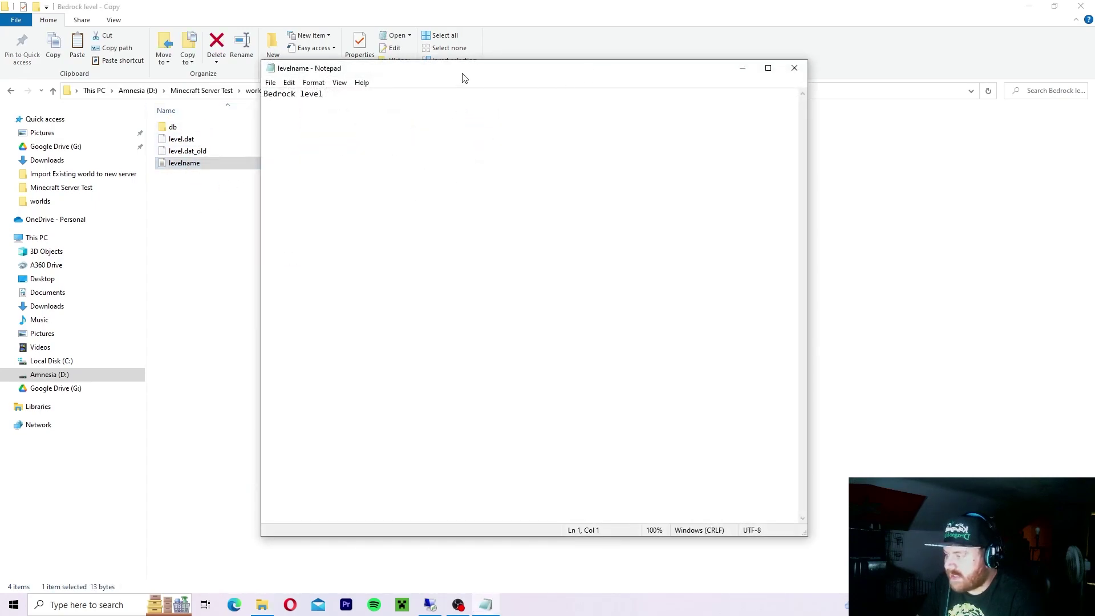
{"action": "left_click_drag", "start_coordinate": [456, 75], "coordinate": [405, 96]}
{"action": "left_click", "coordinate": [740, 88]}
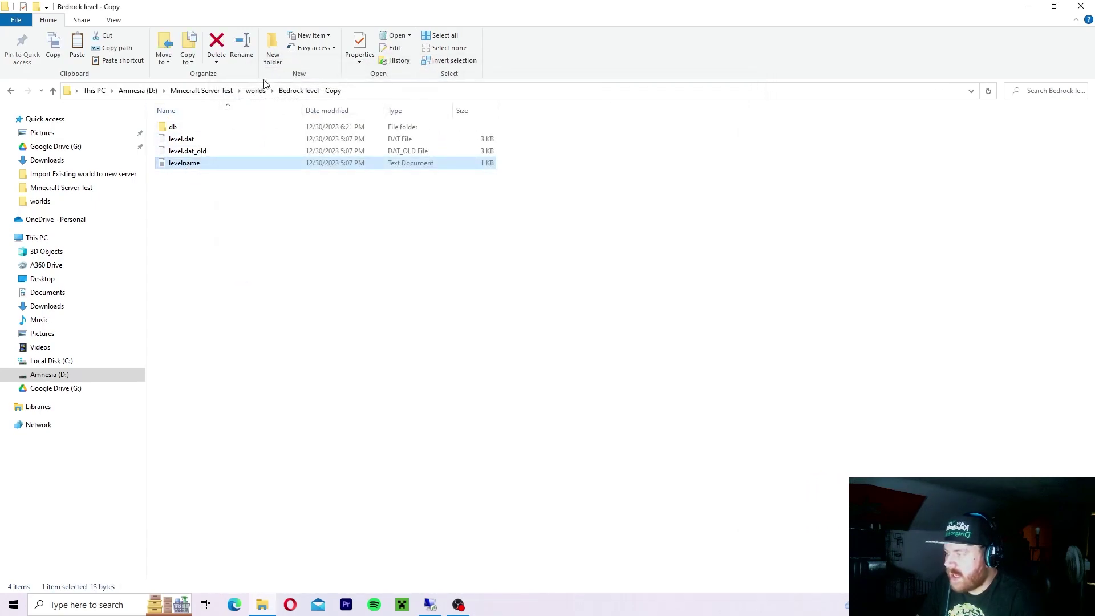
Step: Confirm Bedrock level's levelname now reads SchizoDad2, then return to worlds
{"action": "left_click", "coordinate": [259, 90]}
{"action": "double_click", "coordinate": [188, 126]}
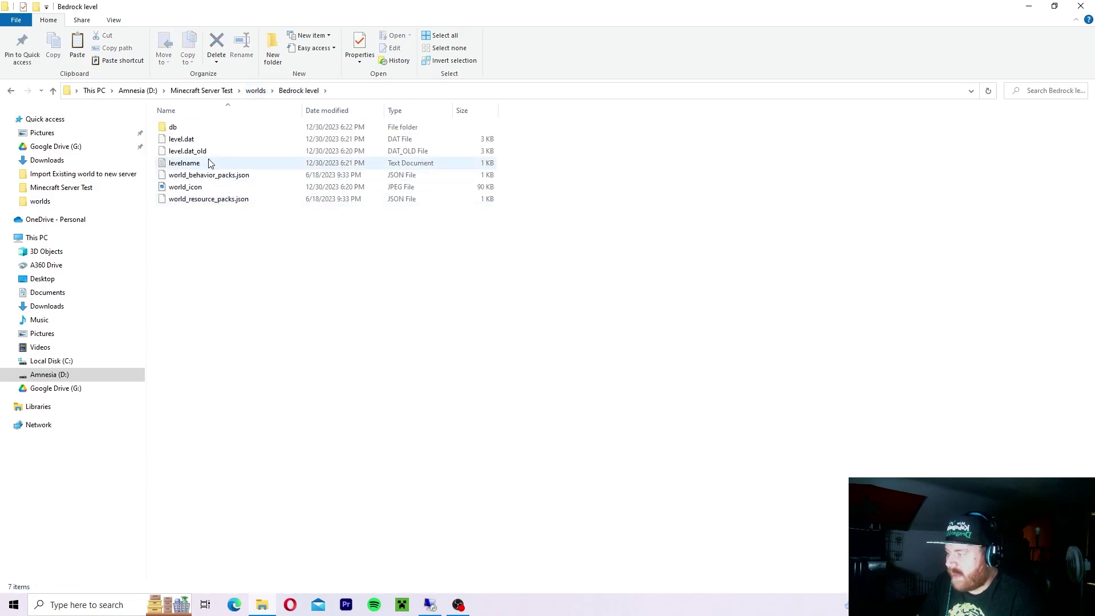
{"action": "double_click", "coordinate": [210, 163]}
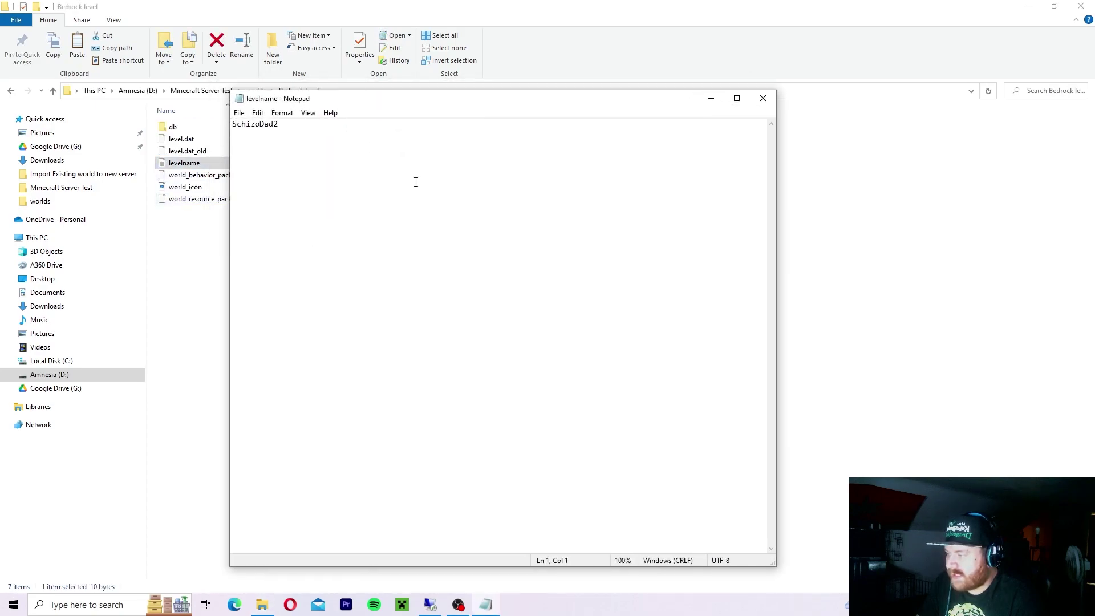
{"action": "left_click", "coordinate": [763, 98]}
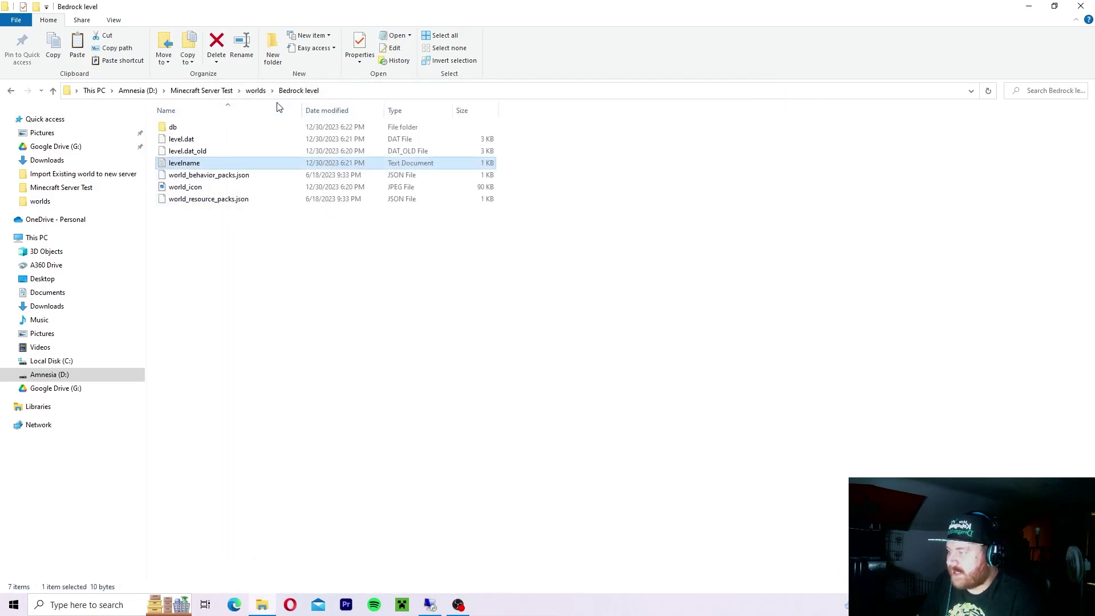
{"action": "left_click", "coordinate": [204, 93]}
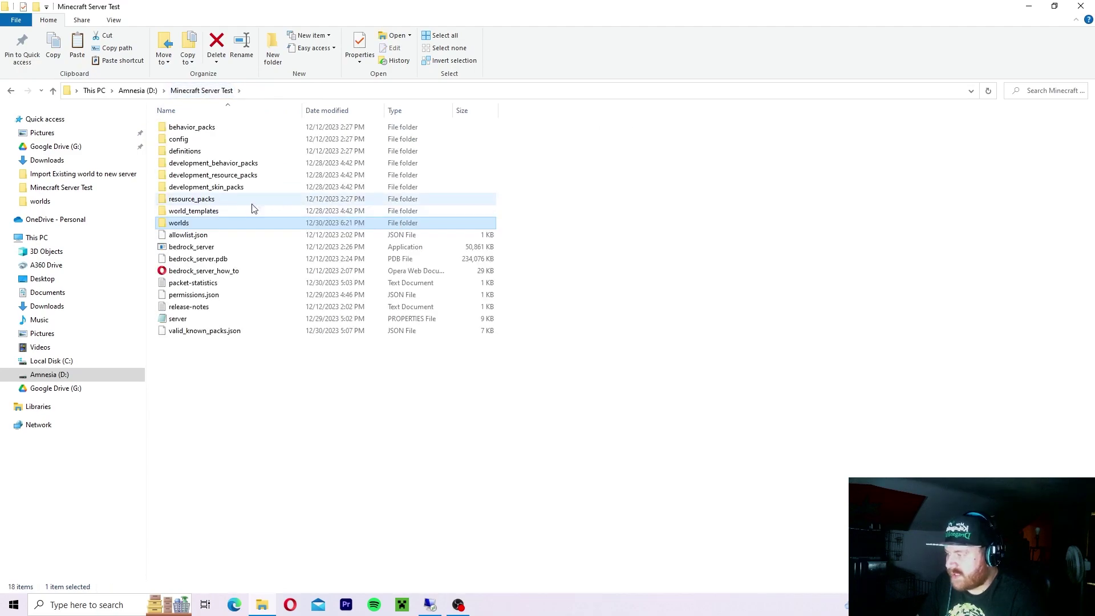
{"action": "double_click", "coordinate": [224, 224]}
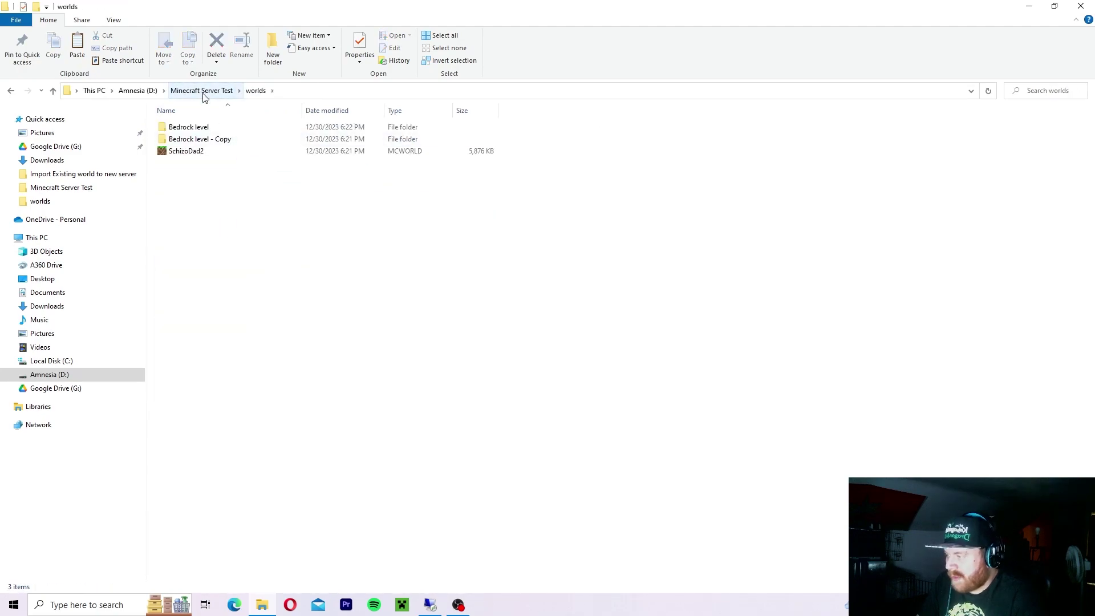
Step: Delete SchizoDad2.mcworld and launch bedrock_server.exe from Minecraft Server Test
{"action": "right_click", "coordinate": [220, 159]}
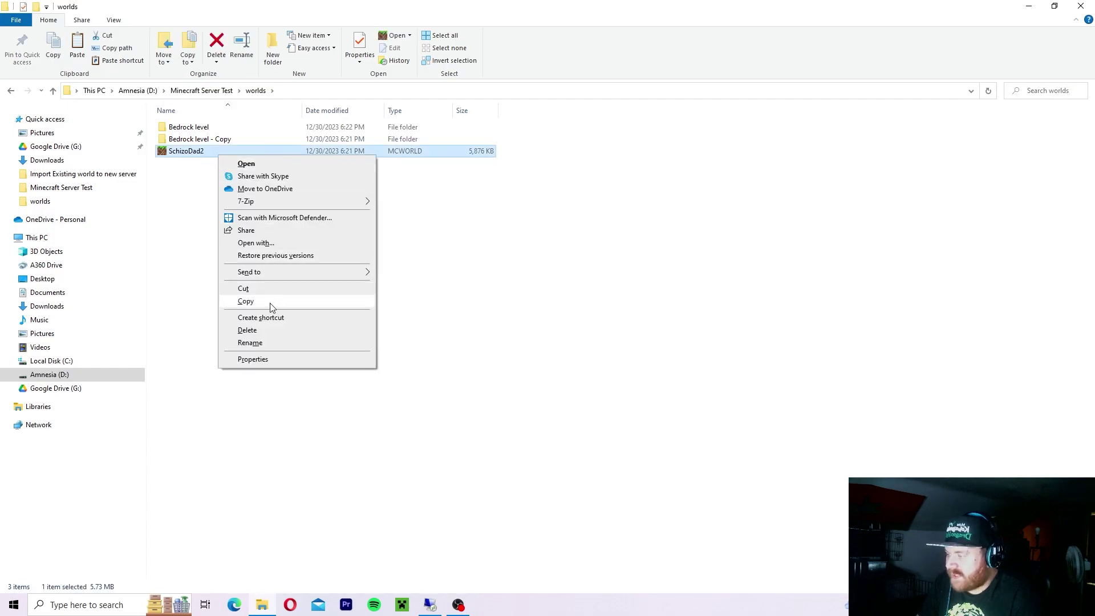
{"action": "left_click", "coordinate": [268, 328]}
{"action": "left_click", "coordinate": [196, 93]}
{"action": "double_click", "coordinate": [196, 246]}
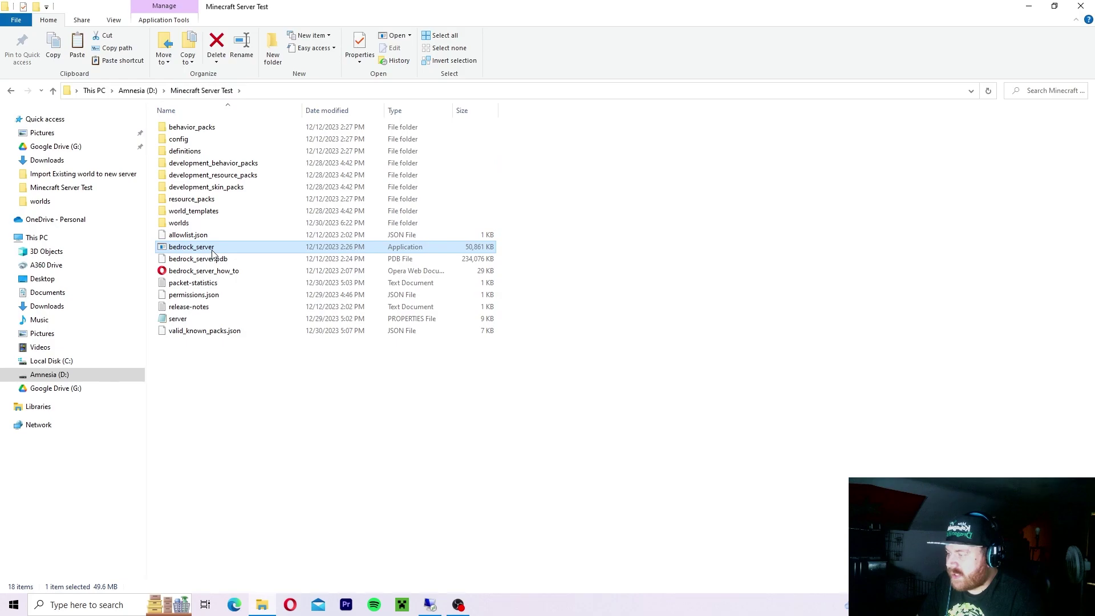
{"action": "left_click_drag", "start_coordinate": [326, 84], "coordinate": [398, 87]}
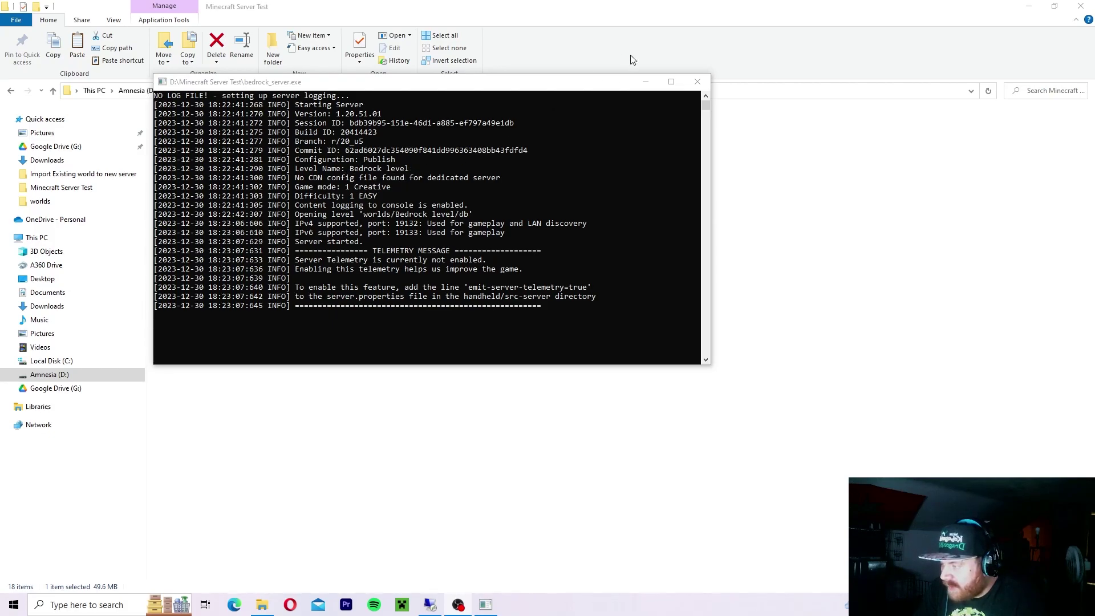
Step: Minimize the server console and File Explorer, then launch Minecraft from the taskbar
{"action": "left_click", "coordinate": [652, 81]}
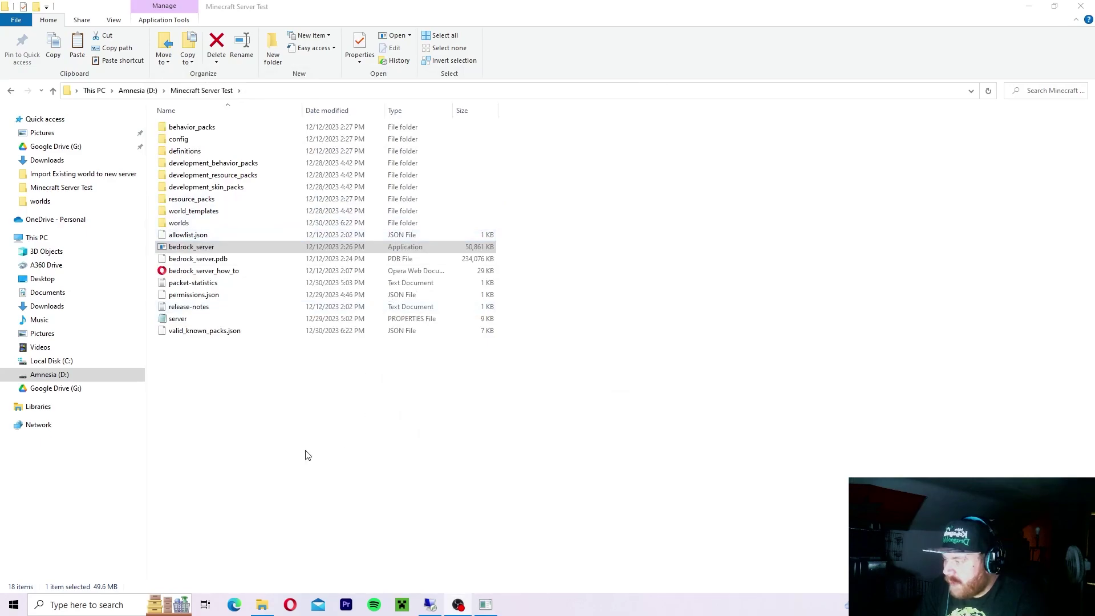
{"action": "left_click", "coordinate": [1028, 5]}
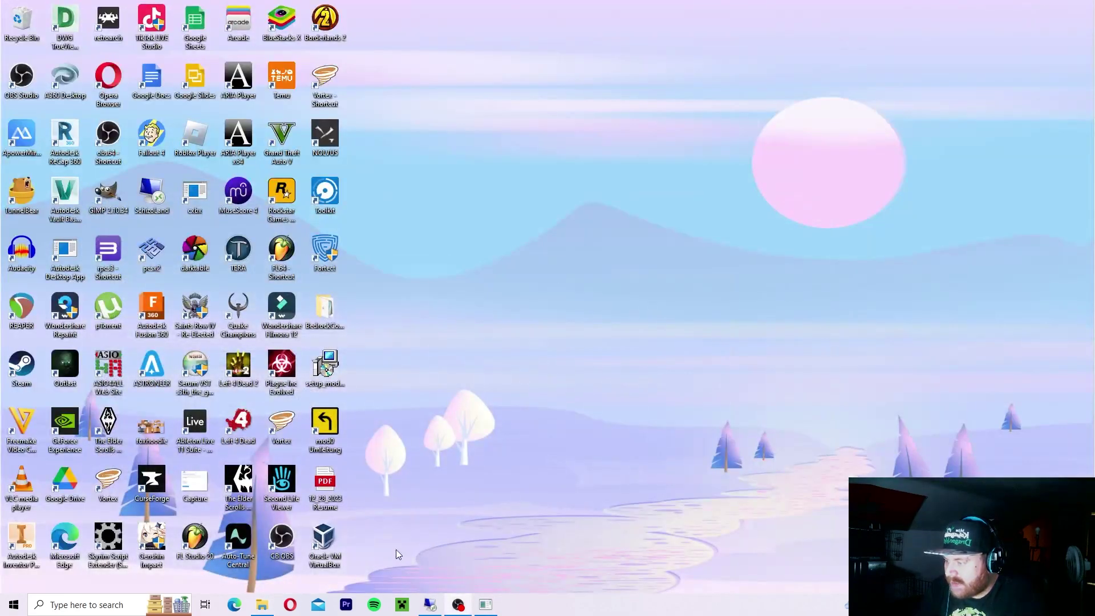
{"action": "left_click", "coordinate": [402, 604]}
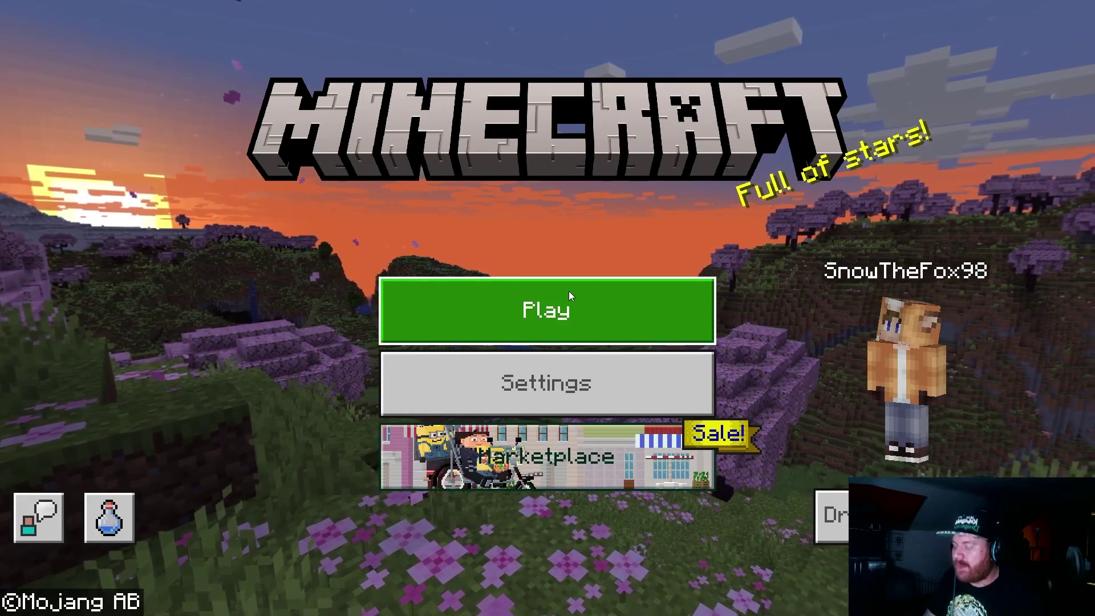
Step: Join the Dummy Server LAN game from the Friends tab
{"action": "left_click", "coordinate": [569, 293]}
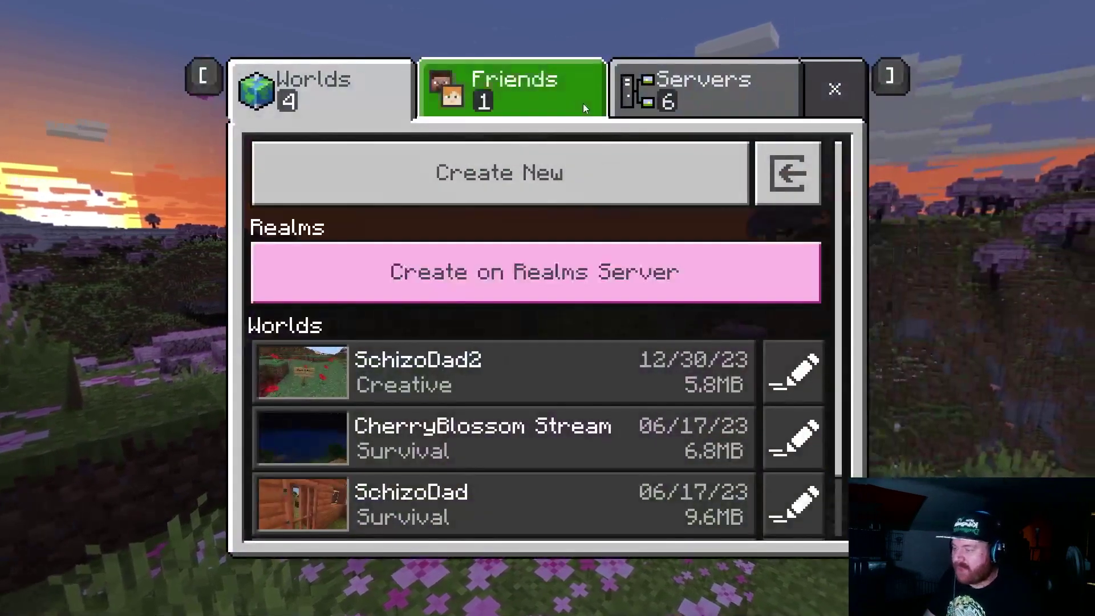
{"action": "left_click", "coordinate": [563, 91]}
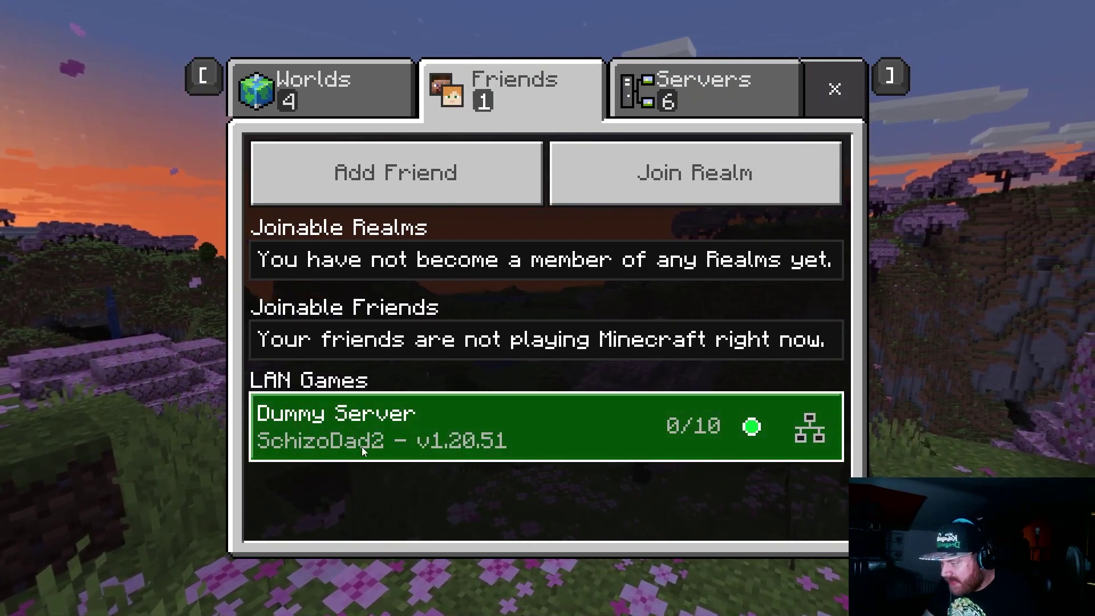
{"action": "left_click", "coordinate": [473, 454]}
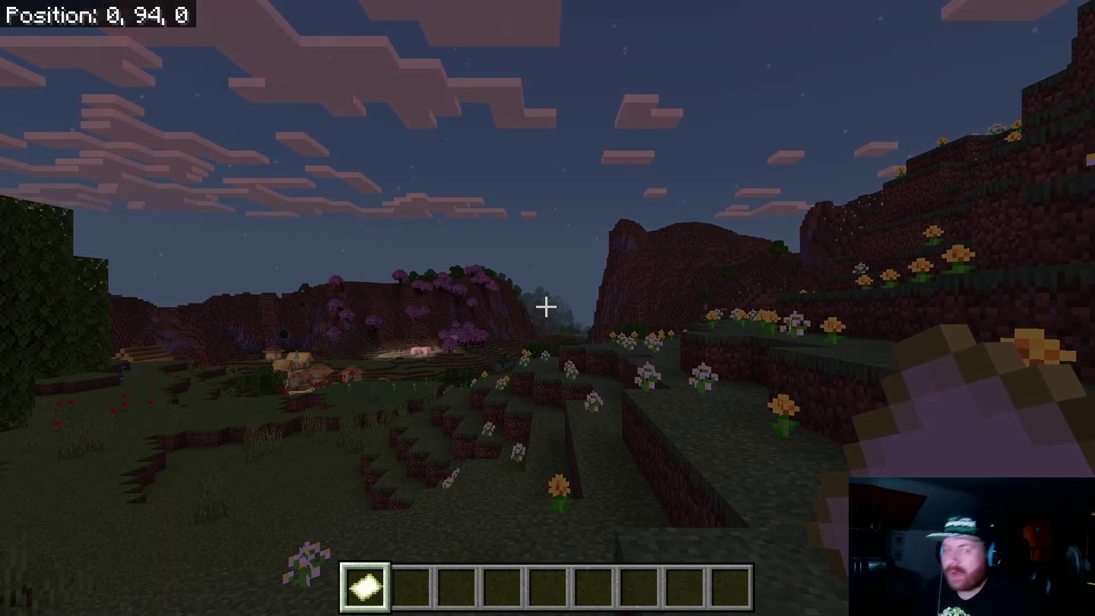
Step: Run /teleport @s 2 122 -435 to reach the "This is a test" sign
{"action": "key", "text": "slash"}
{"action": "type", "text": "tele"}
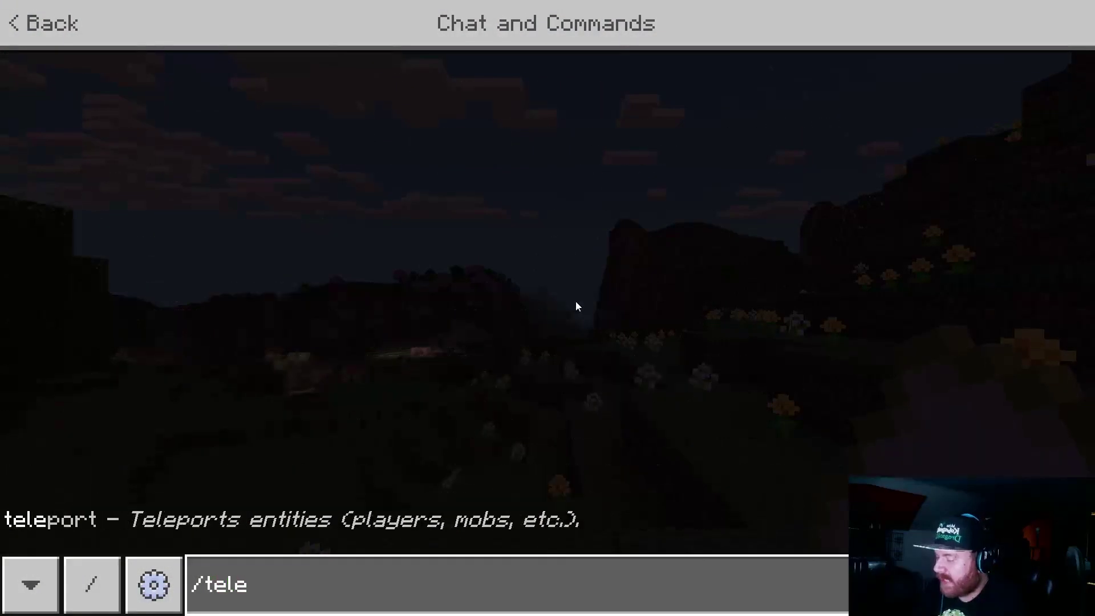
{"action": "type", "text": "port @s"}
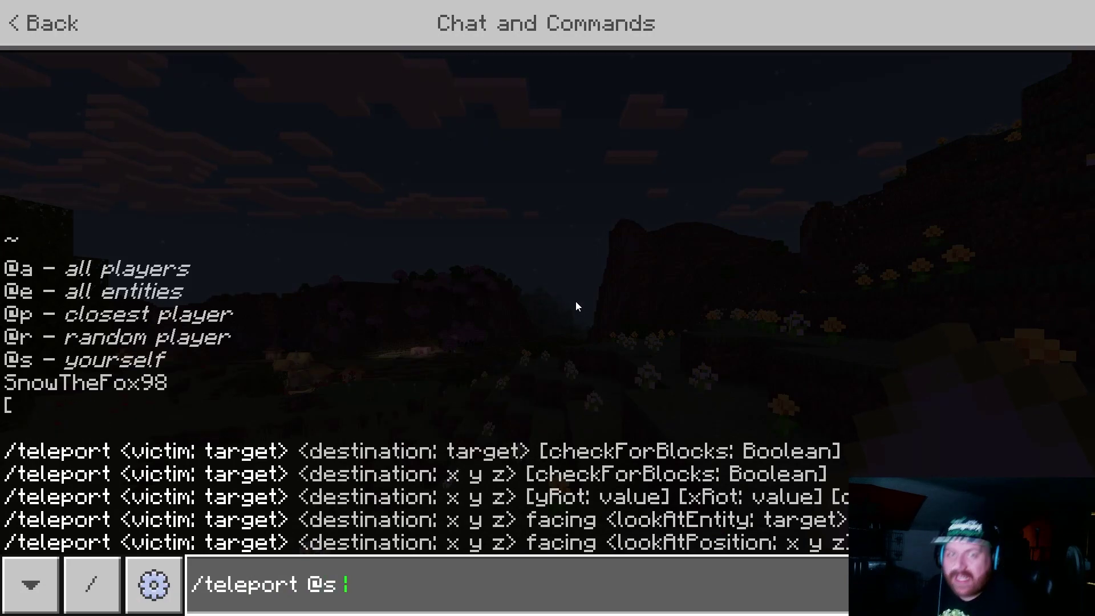
{"action": "type", "text": " 2 122"}
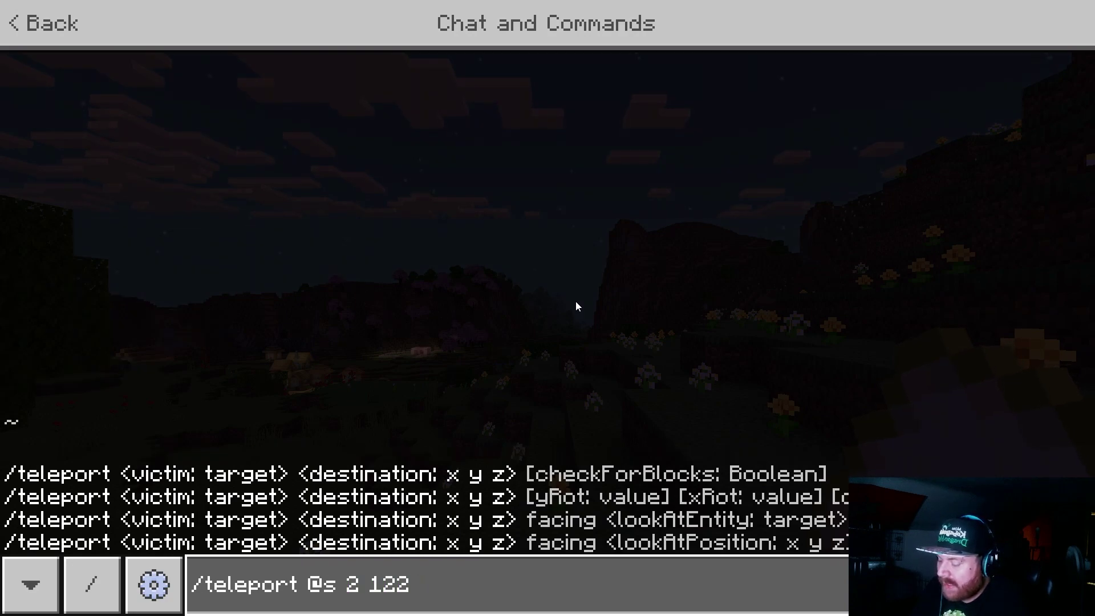
{"action": "type", "text": " -435"}
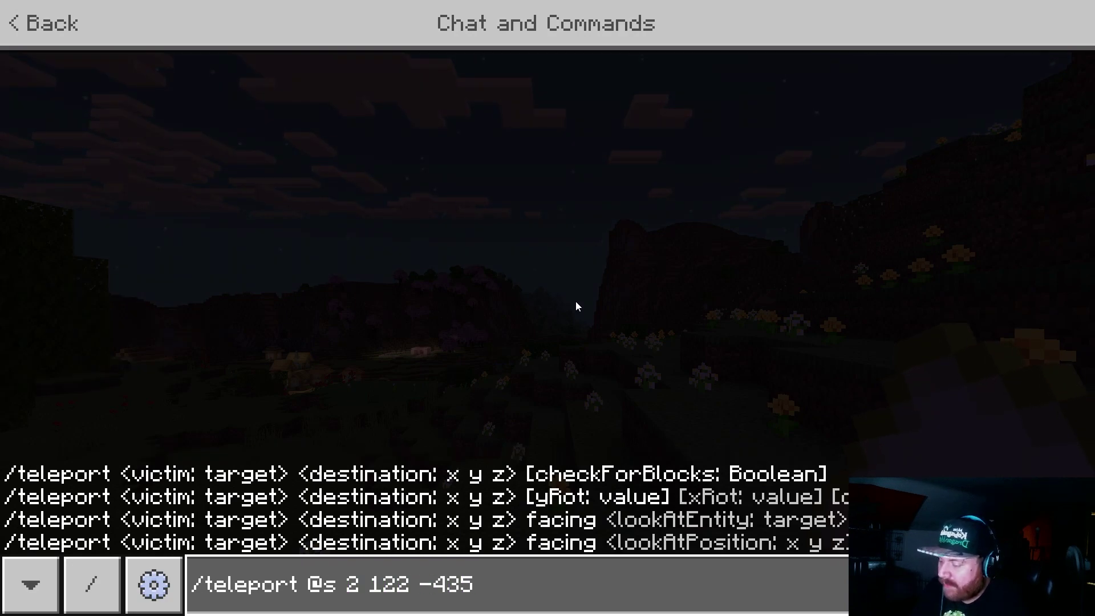
{"action": "key", "text": "Return"}
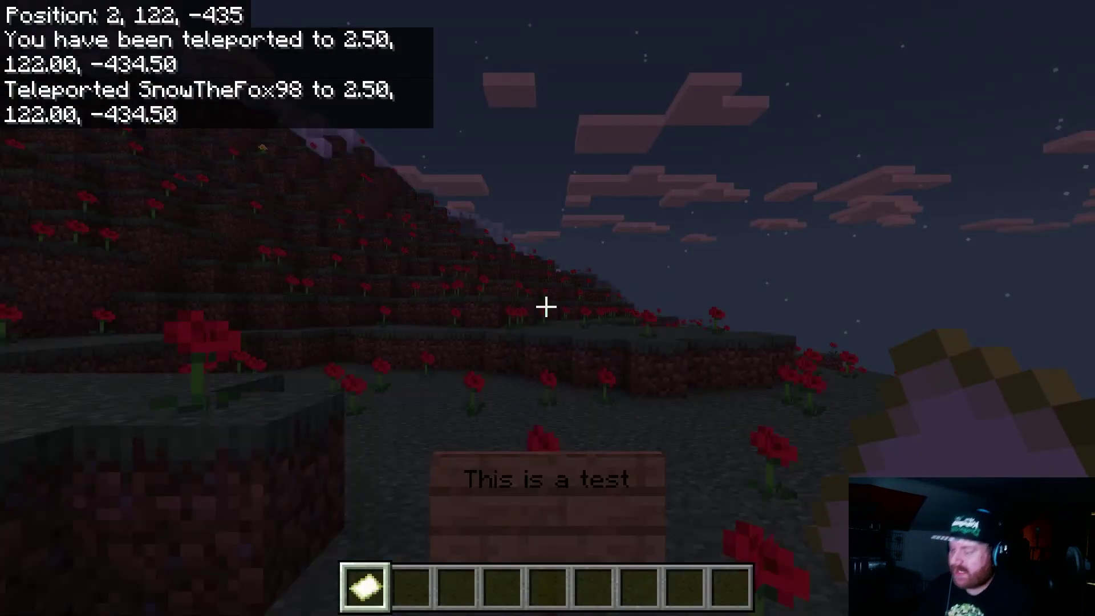
{"action": "mouse_move", "coordinate": [546, 306]}
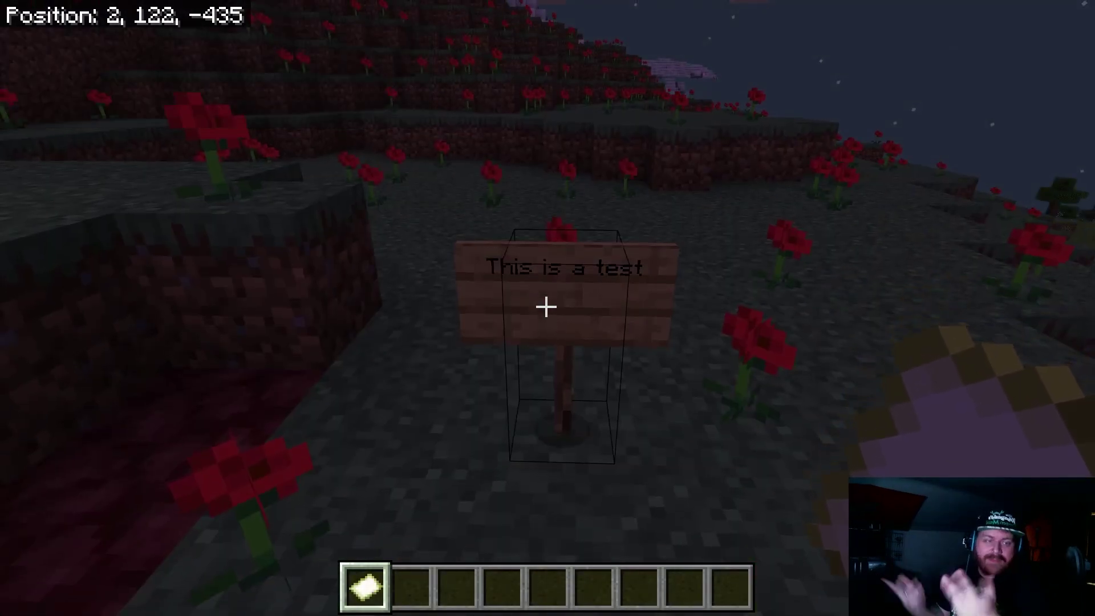